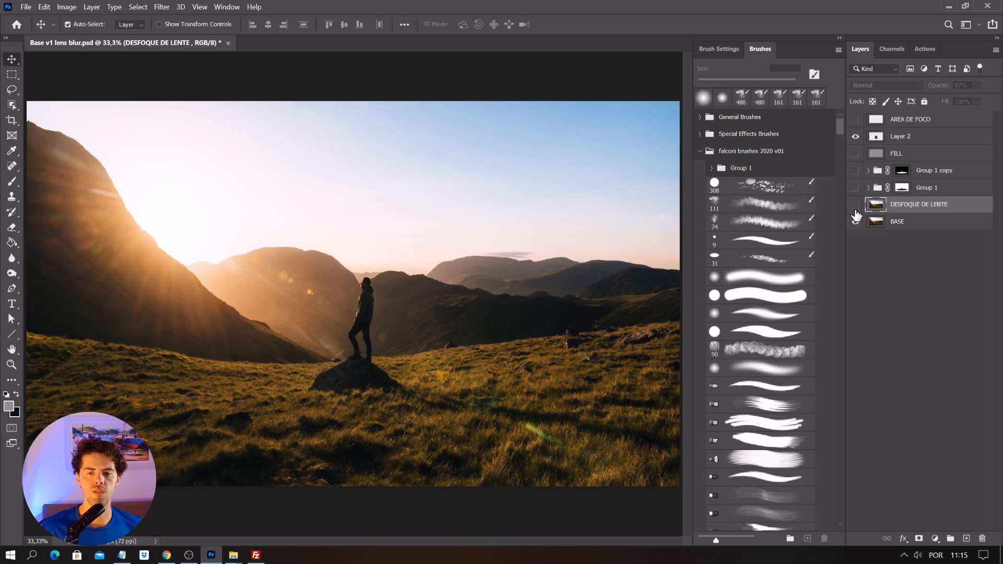
Select the BASE layer and hide Layer 2, leaving just the base photo displayed
click(903, 222)
click(855, 136)
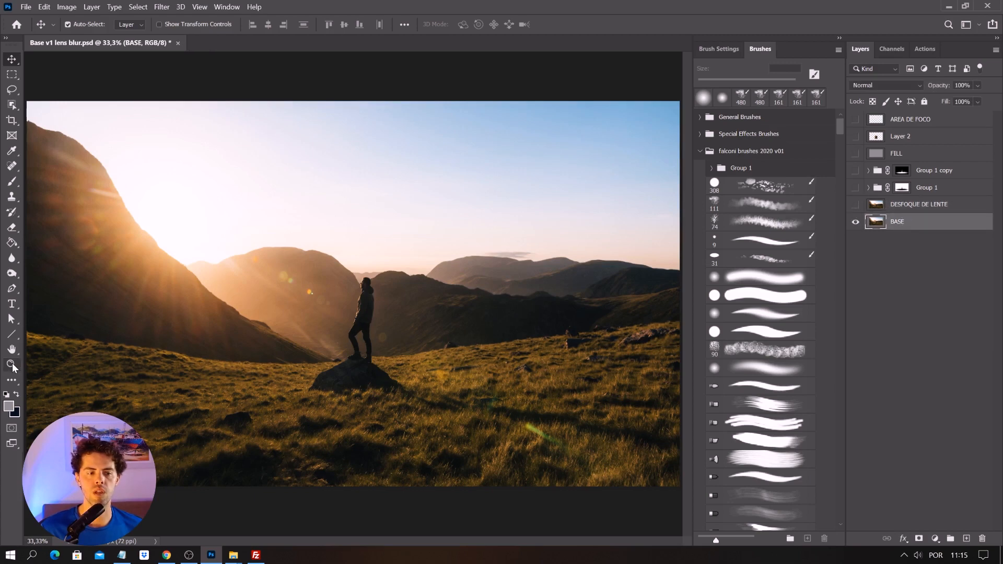
Examine the man standing on the rock and the mountains behind him up close in the base photo
click(11, 365)
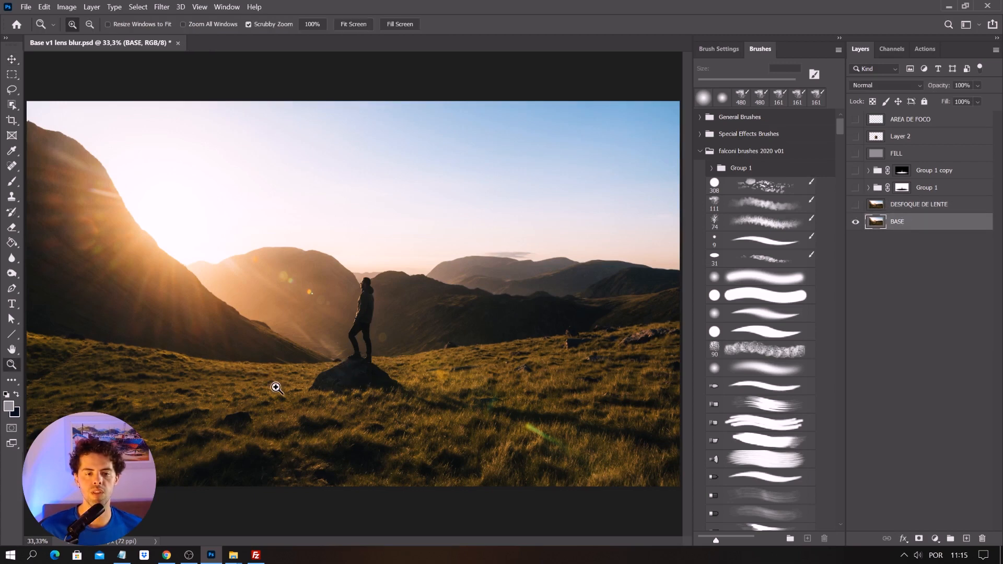
drag(351, 417, 369, 374)
drag(349, 294, 356, 435)
drag(329, 251, 344, 358)
drag(356, 238, 324, 372)
drag(362, 276, 358, 324)
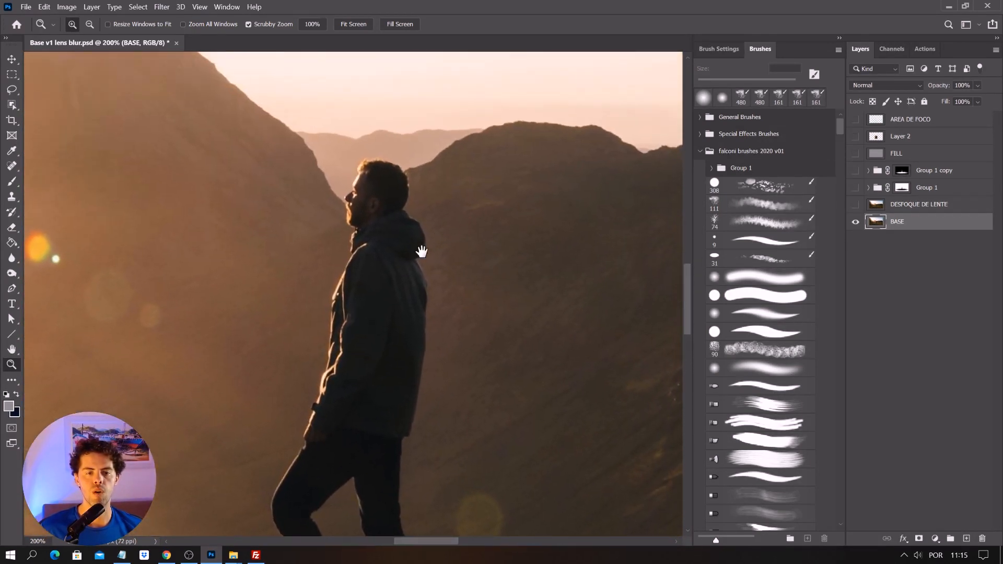
drag(521, 324, 374, 363)
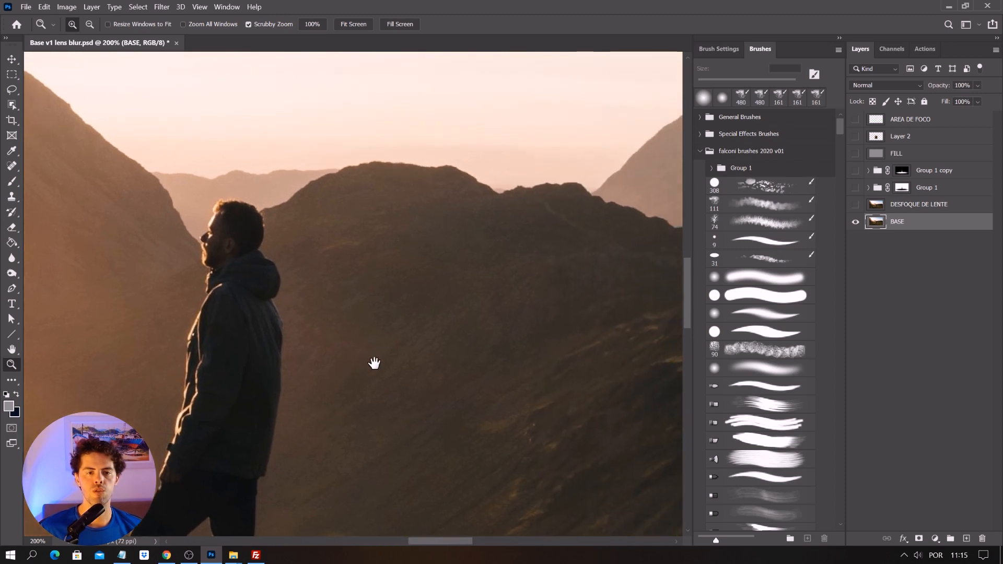
drag(231, 338, 347, 340)
key(l)
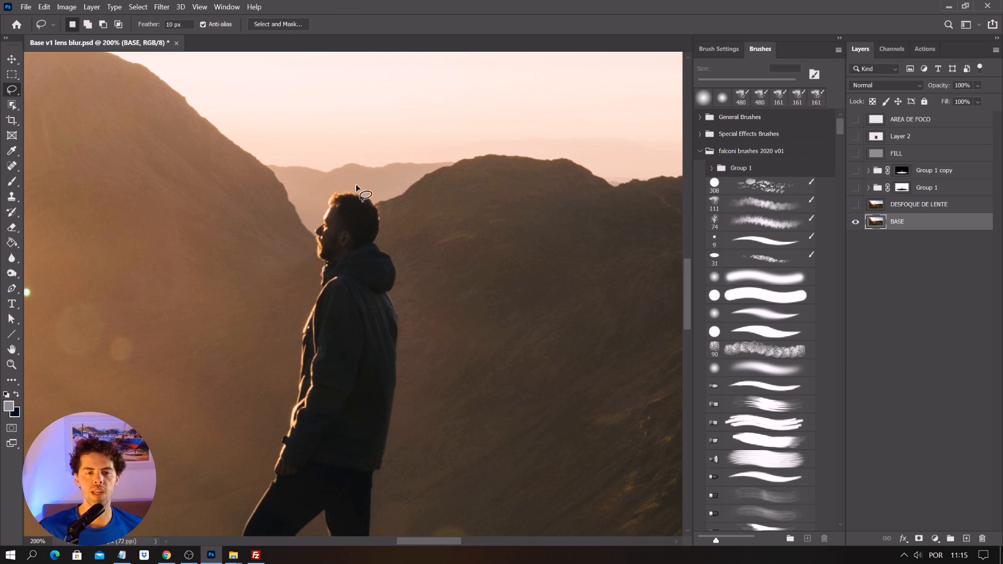
click(11, 365)
right_click(370, 314)
click(380, 320)
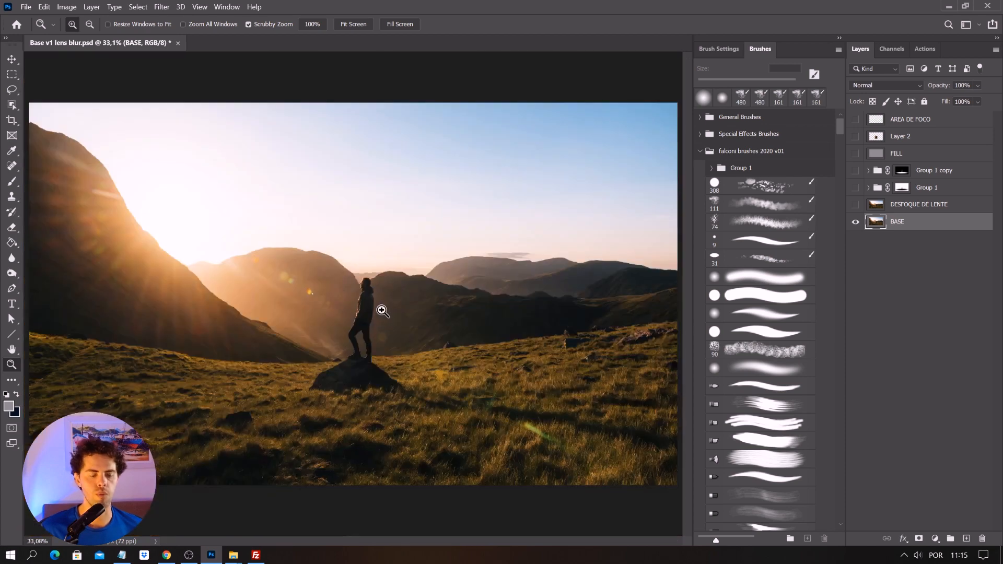
key(v)
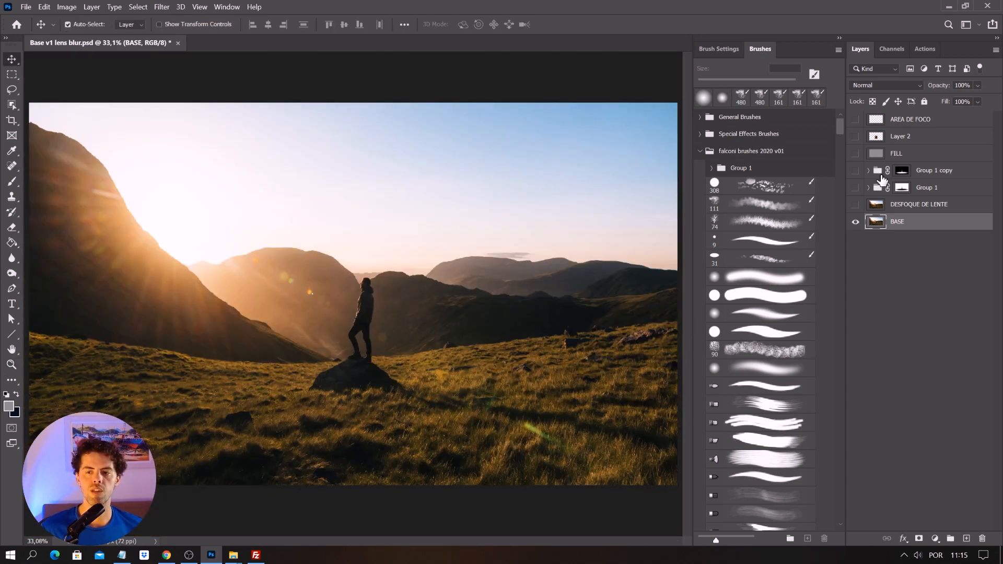
Show the AREA DE FOCO layer to view the planned focus area, hide it again and check the channels
click(856, 119)
click(911, 121)
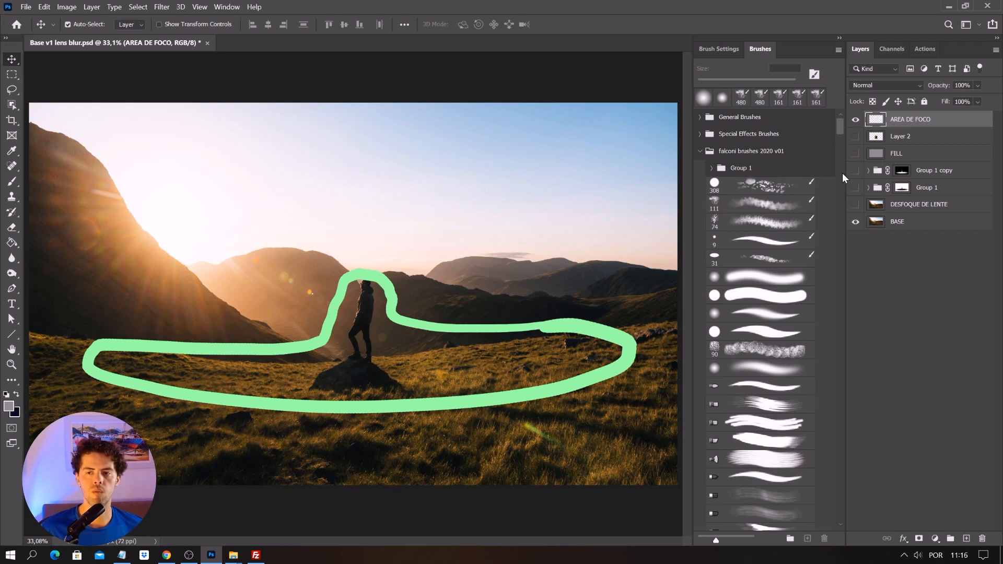
click(857, 122)
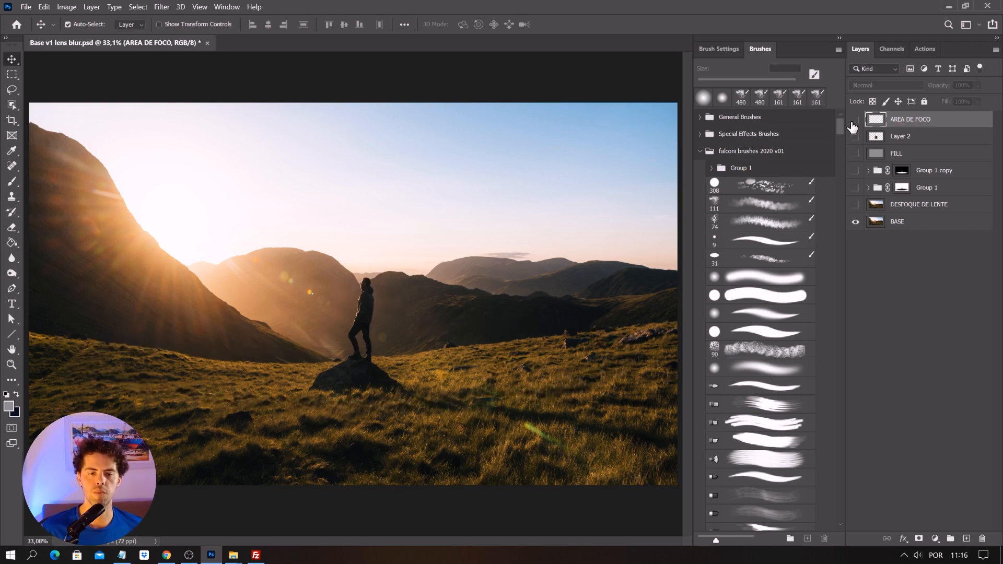
click(892, 52)
click(895, 128)
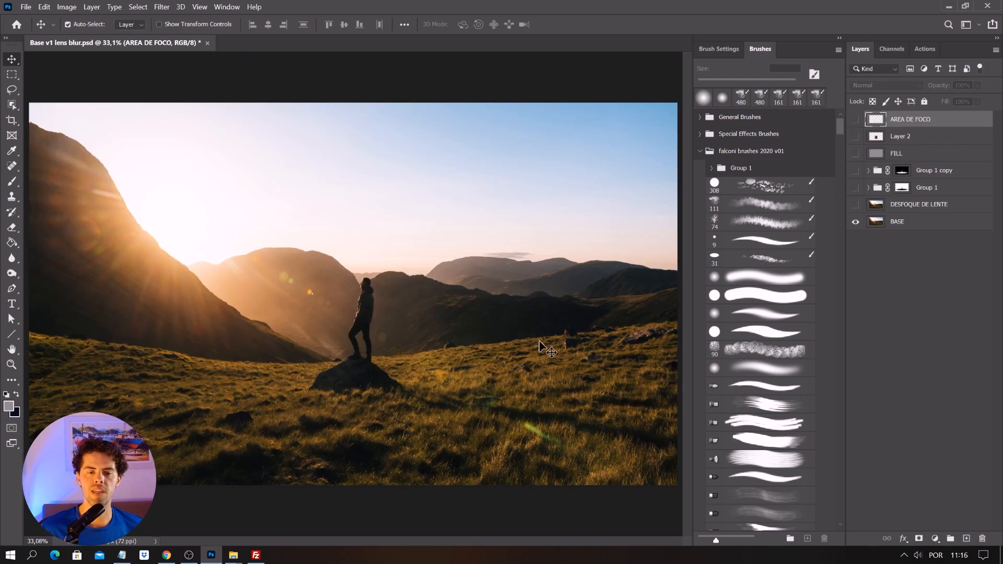
Duplicate the BASE layer, place the copy above the existing DESFOQUE DE LENTE layer and name it DESFOQUE DE LENTE
click(932, 207)
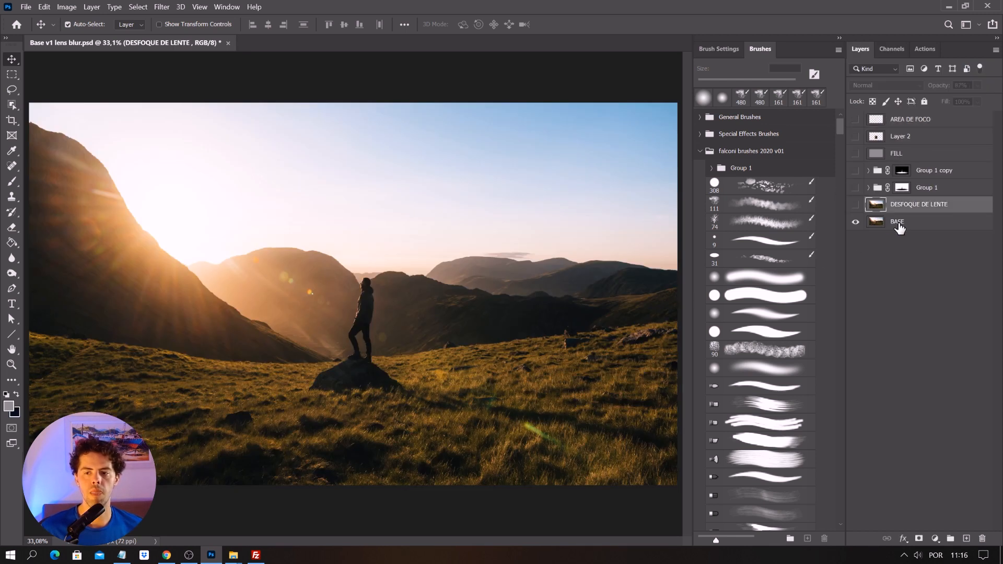
click(897, 223)
key(ctrl+j)
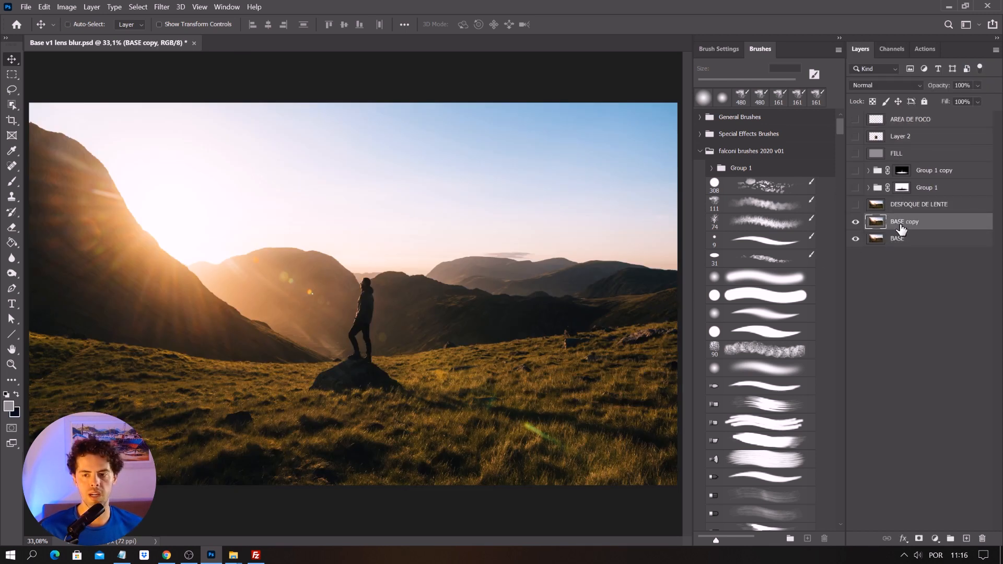
drag(922, 192, 922, 189)
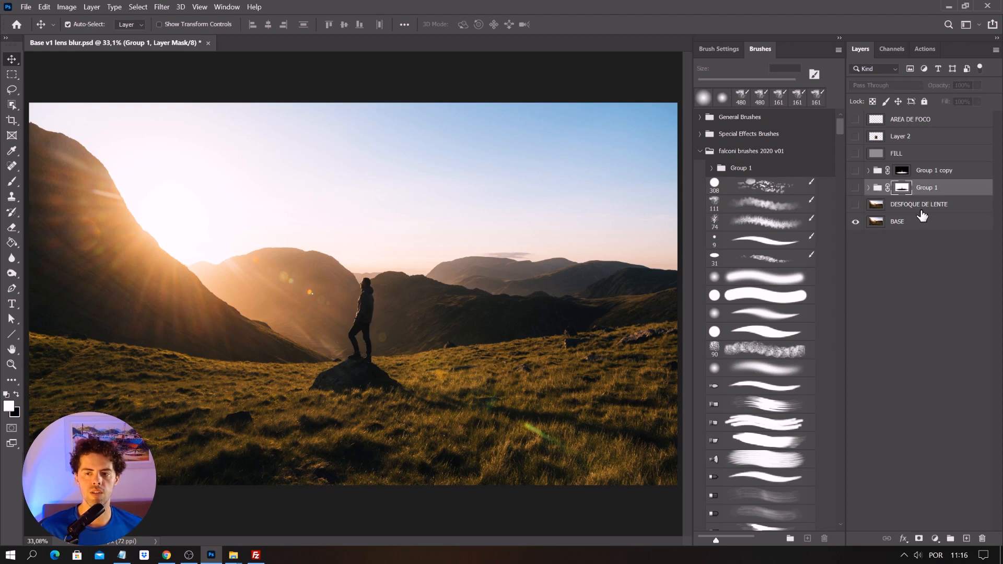
key(ctrl+z)
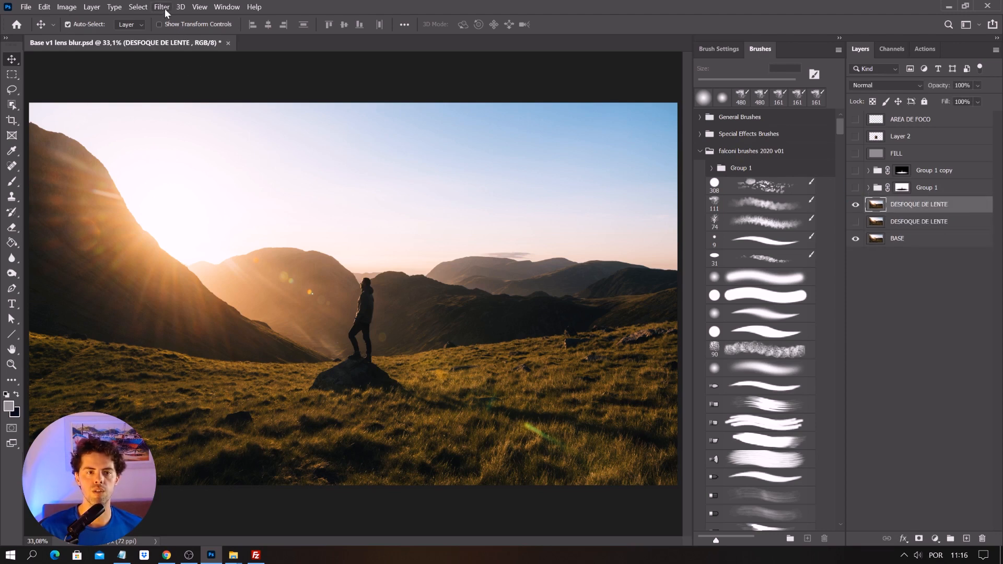
Open the Lens Blur filter for the new copy and use MAPA DE DOF as the depth map source with Invert enabled
click(163, 7)
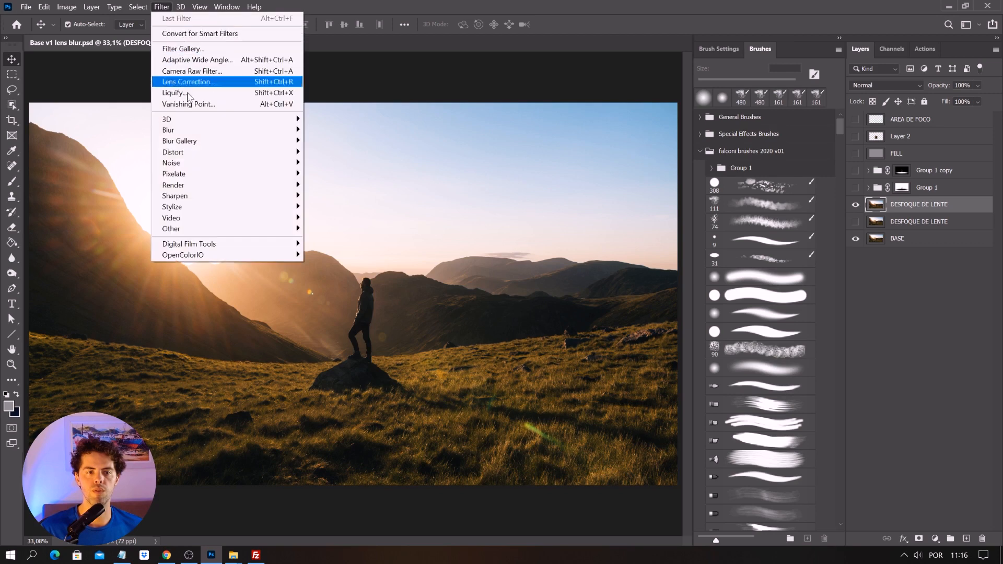
mouse_move(197, 131)
click(333, 186)
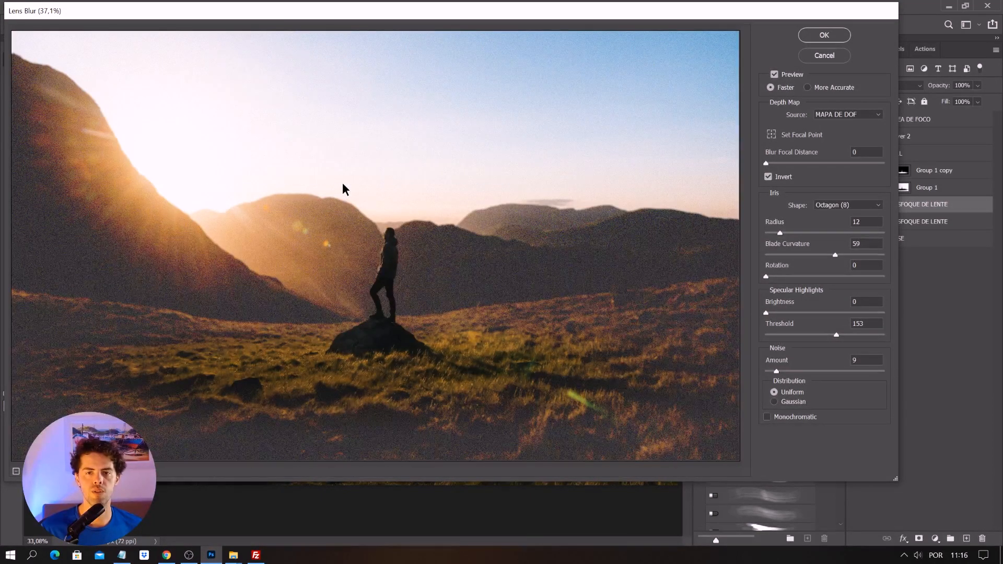
drag(588, 11, 607, 42)
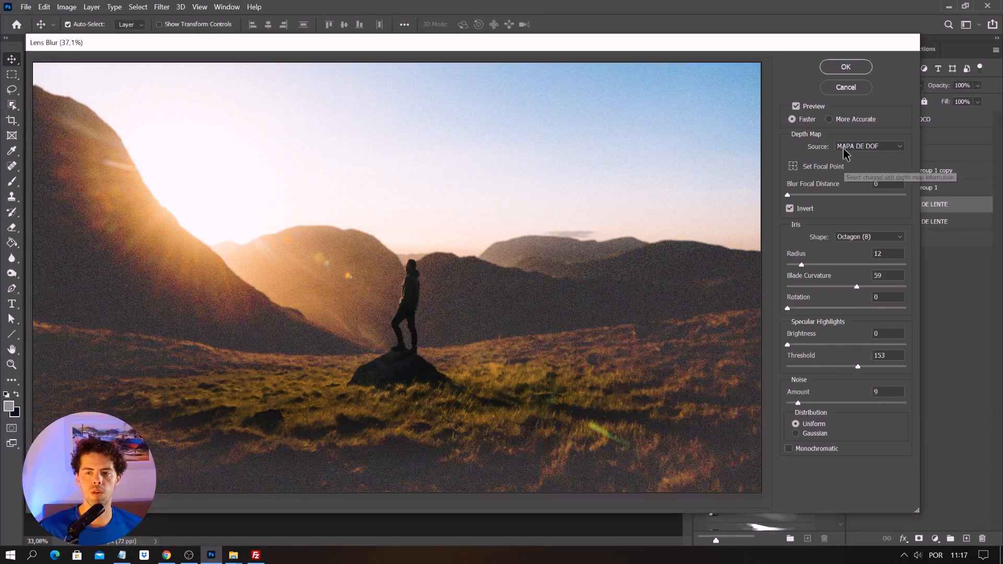
click(863, 147)
click(868, 182)
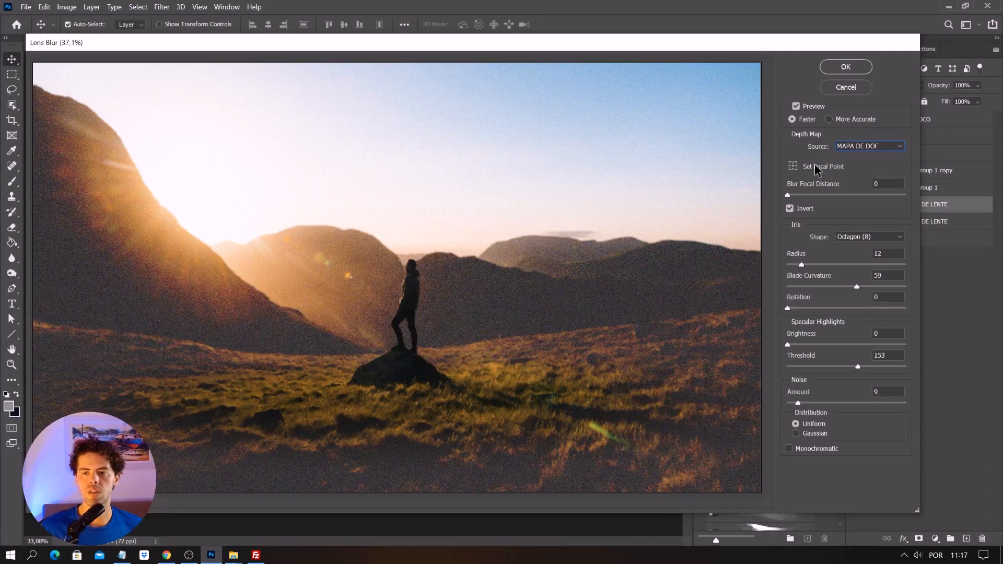
click(790, 208)
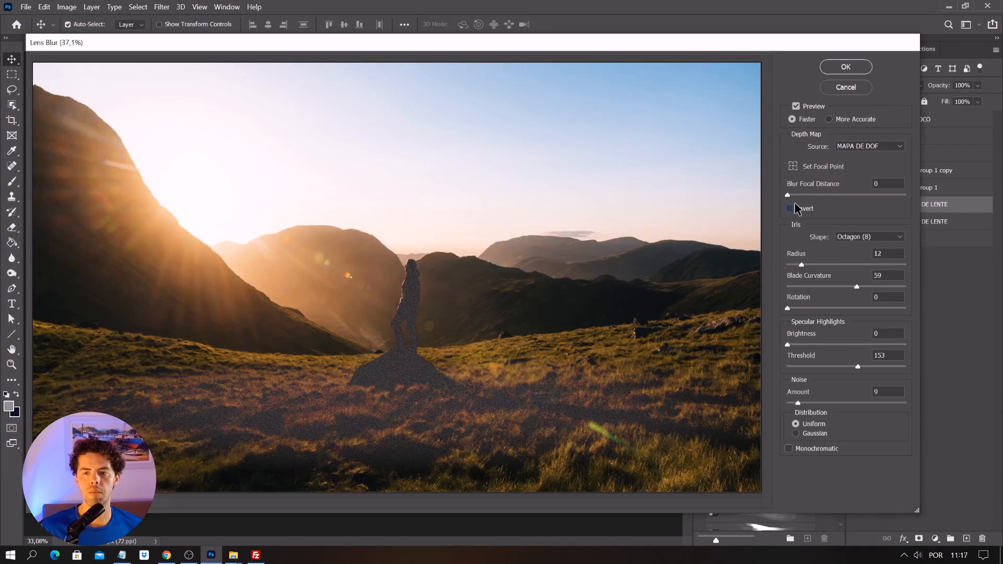
click(790, 208)
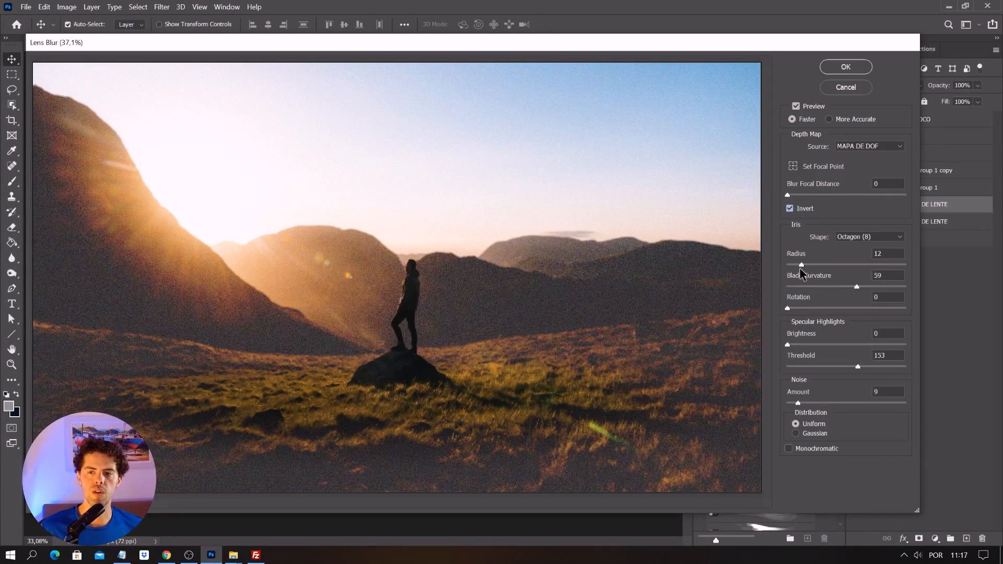
Set the Lens Blur noise amount to 0 and the iris radius to 20, and apply the filter
click(793, 403)
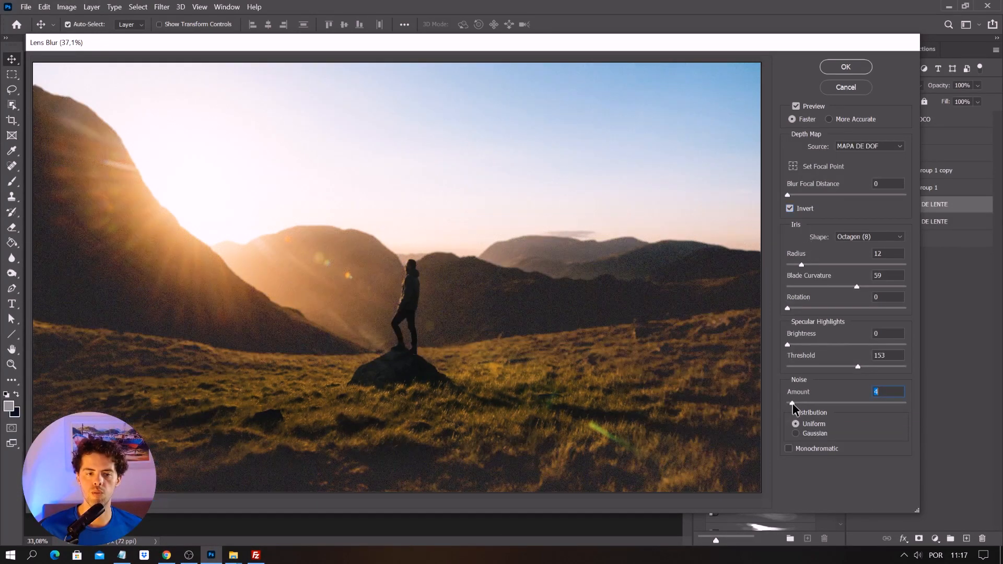
drag(792, 403, 788, 404)
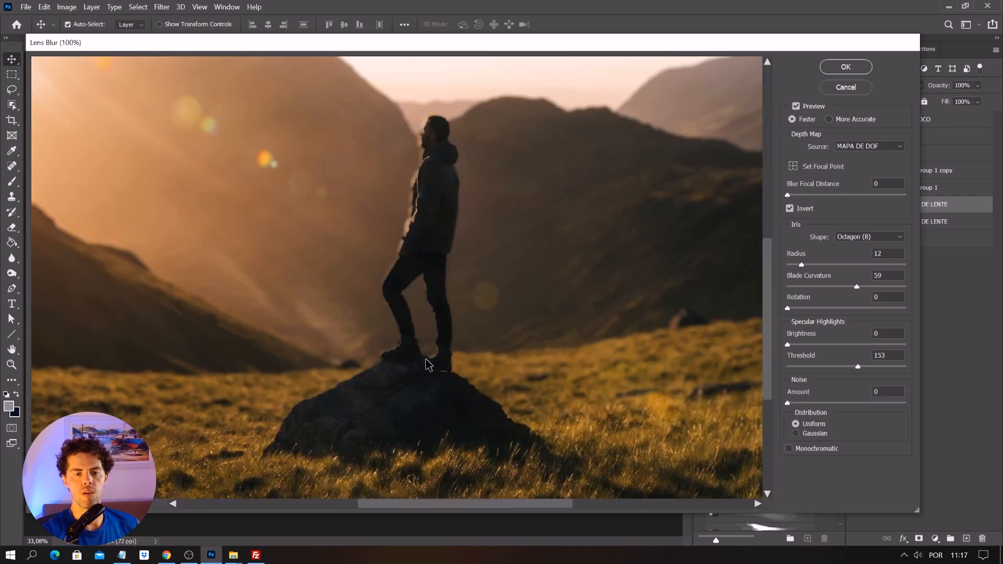
scroll(426, 361, up, 1)
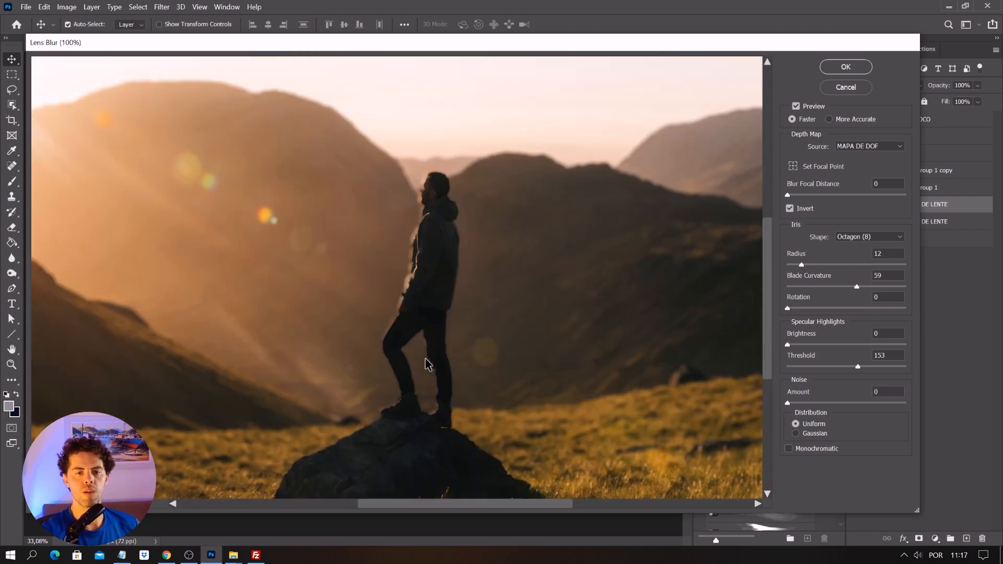
scroll(463, 305, down, 5)
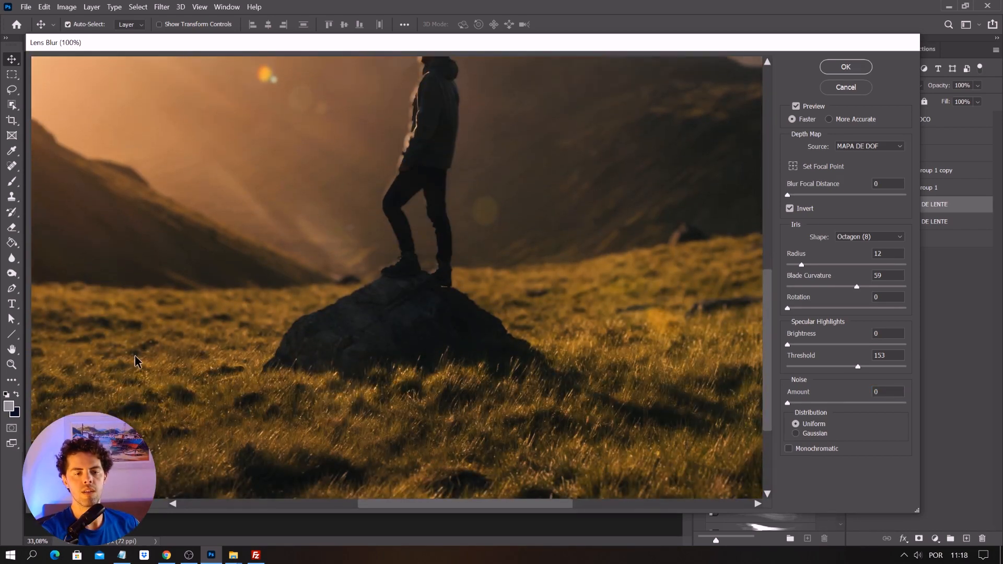
drag(431, 507, 495, 508)
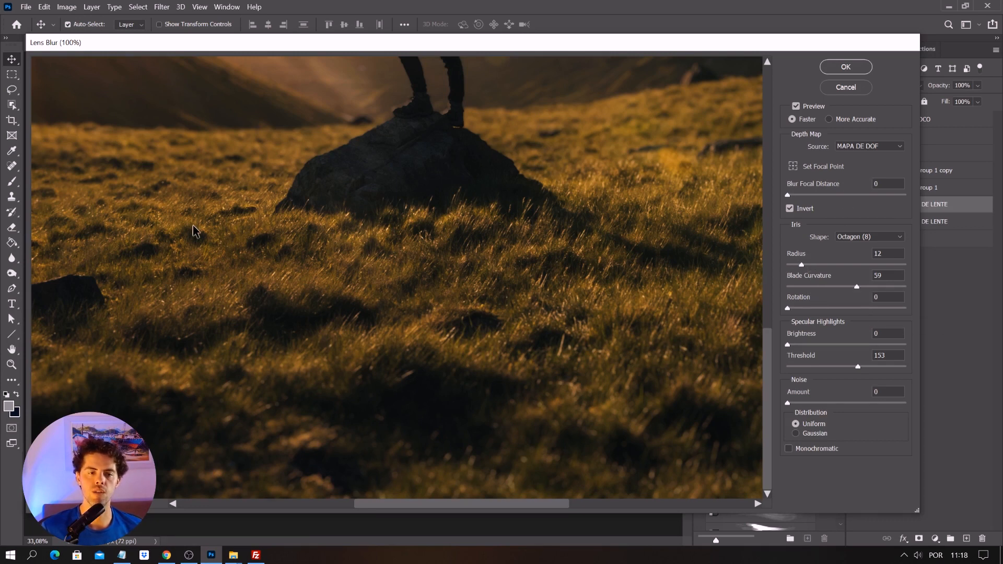
scroll(489, 258, up, 5)
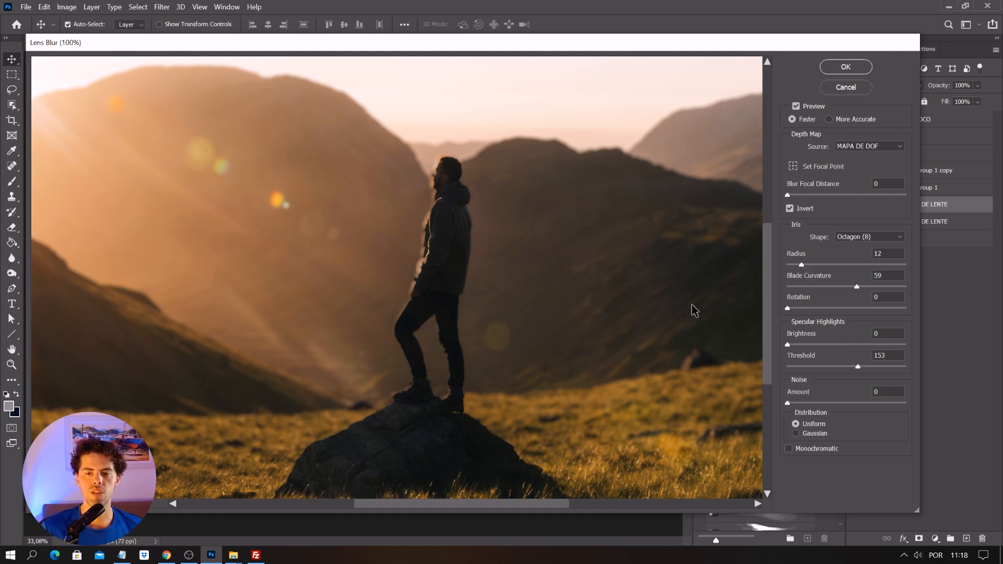
scroll(760, 269, down, 5)
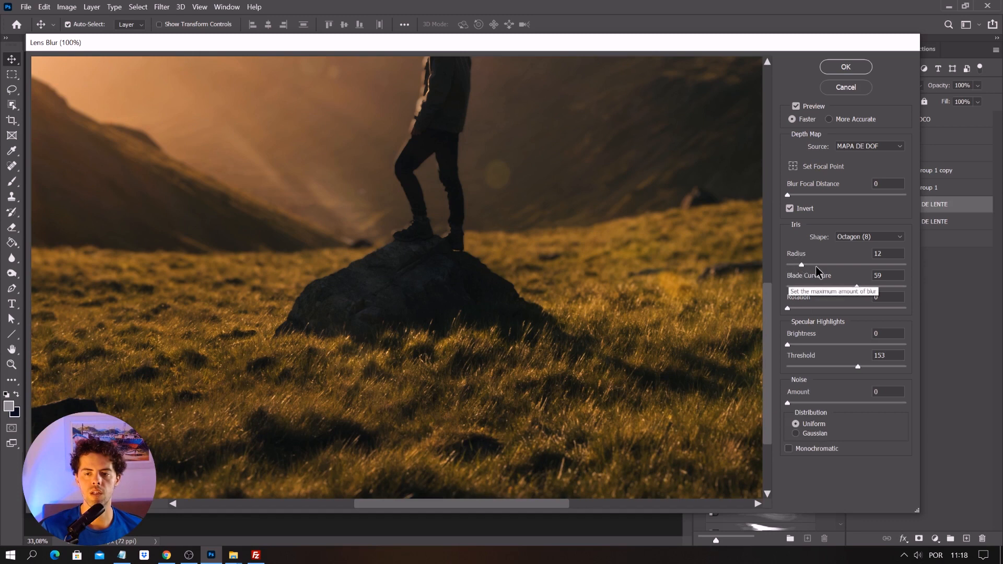
double_click(883, 253)
text(20)
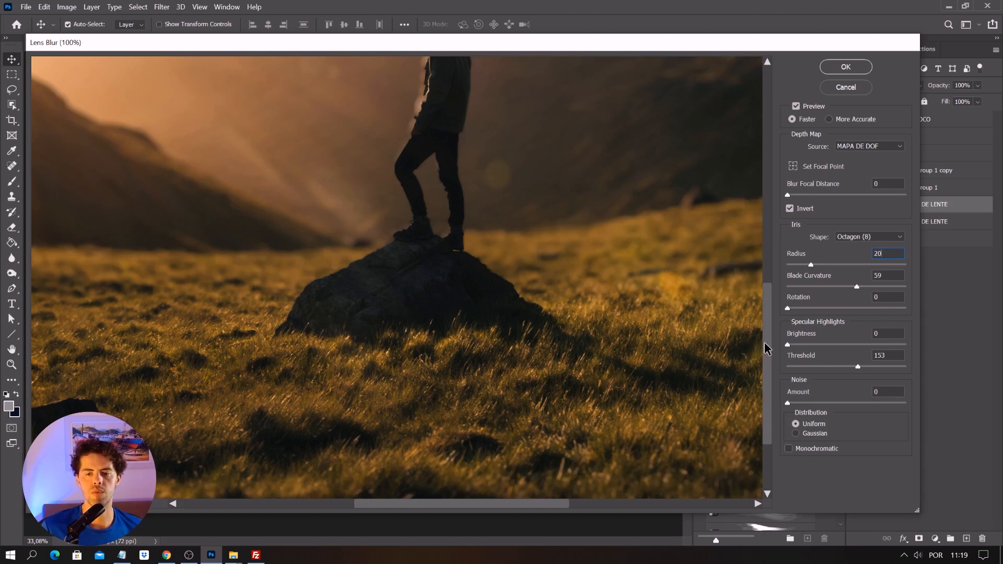
scroll(764, 340, up, 3)
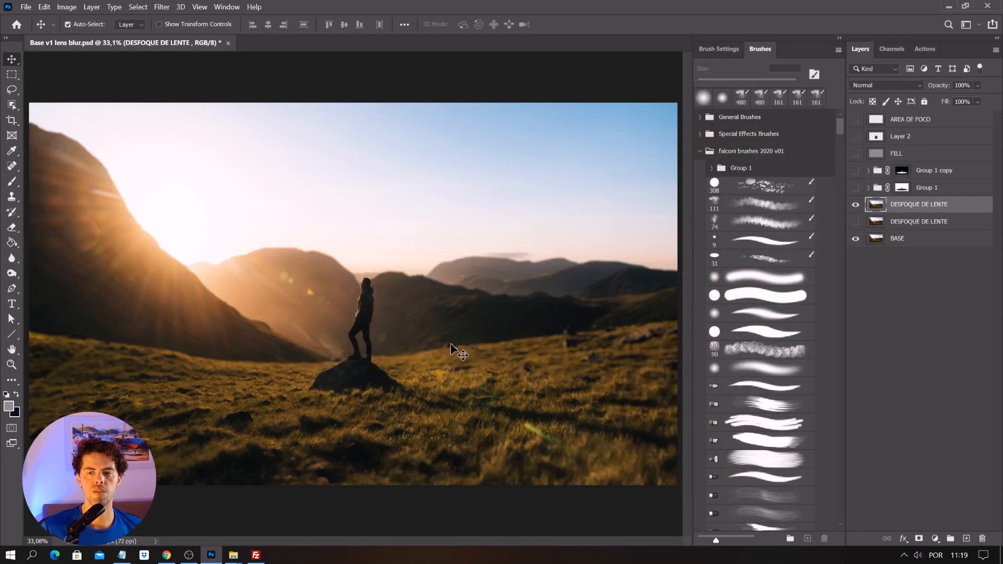
Examine the blur around the man and rock at 100% zoom, comparing it with the original by hiding and reshowing the blurred layer
click(12, 365)
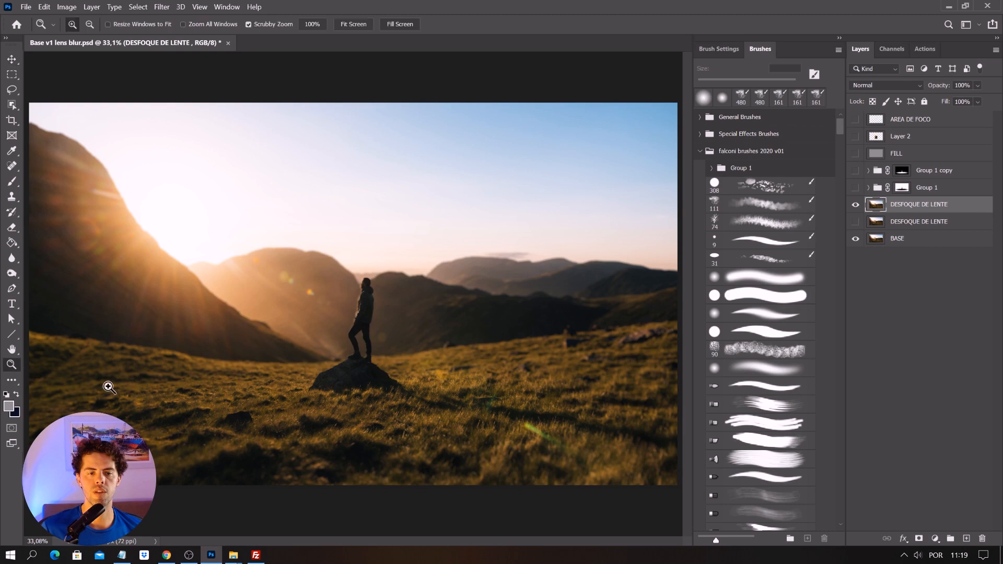
click(360, 406)
click(365, 374)
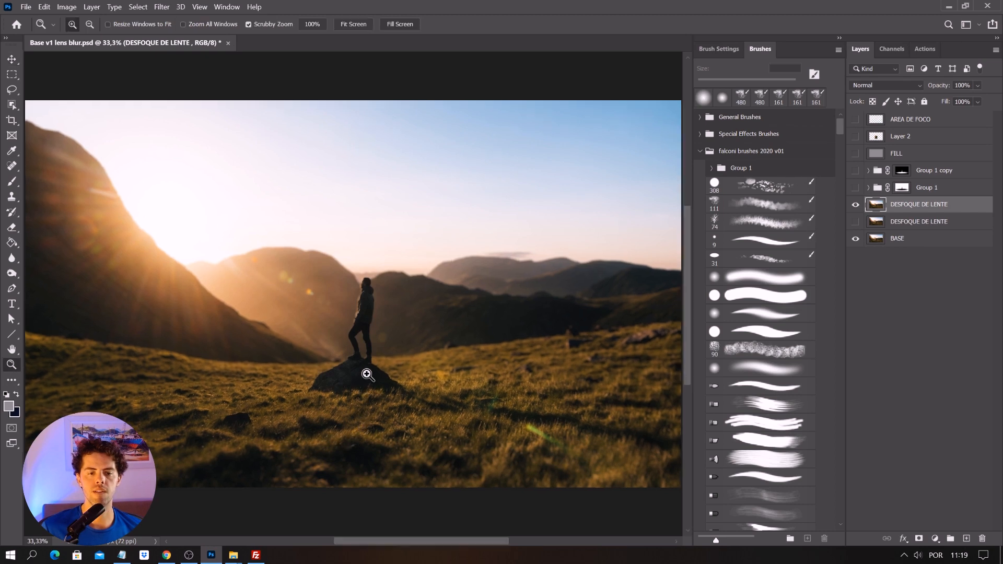
click(353, 425)
click(355, 427)
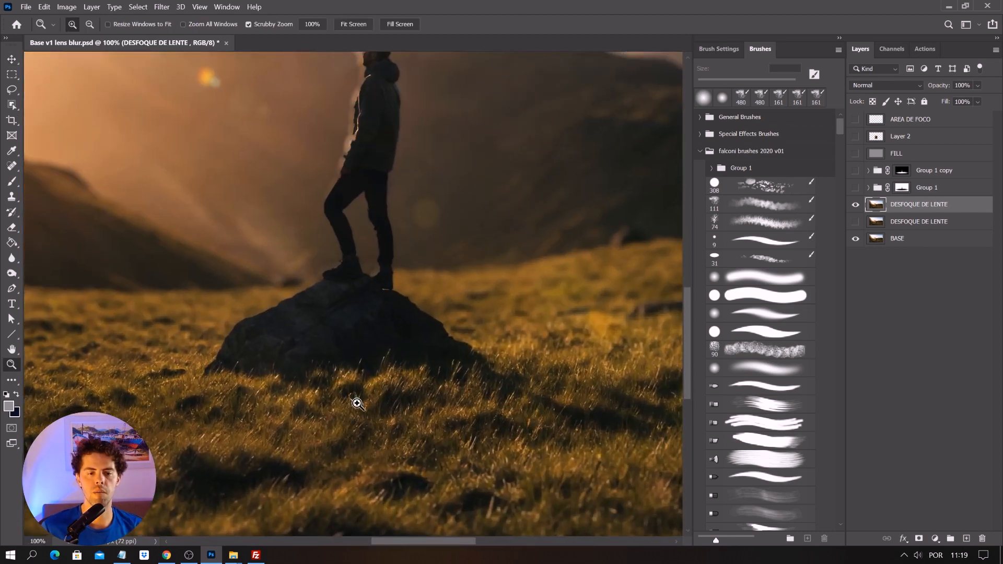
scroll(365, 377, up, 2)
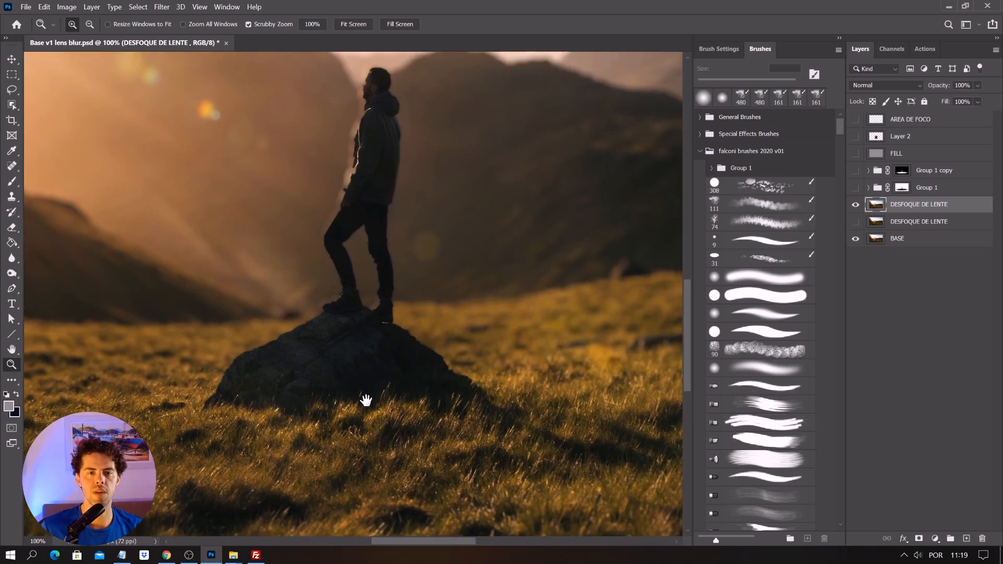
click(856, 207)
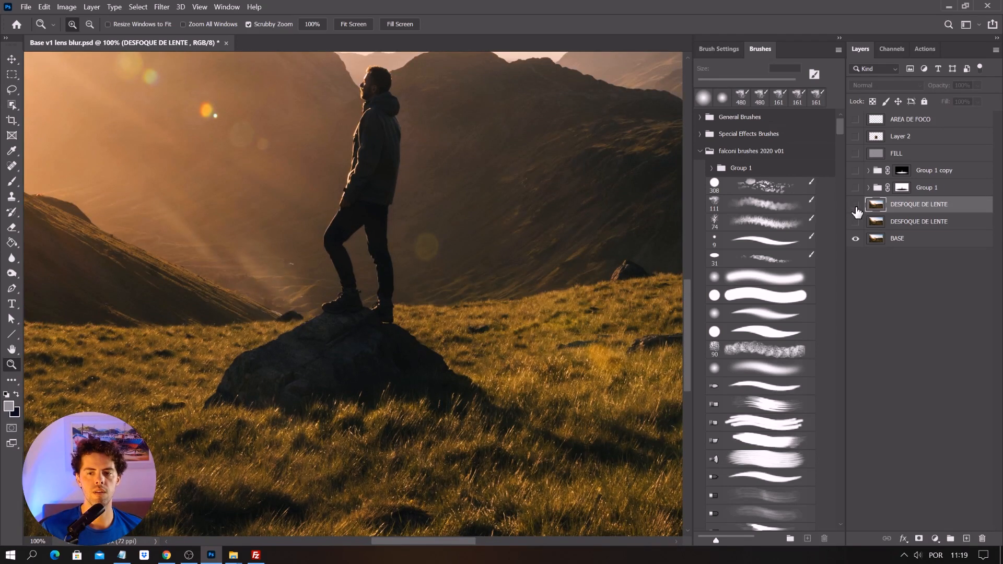
click(856, 206)
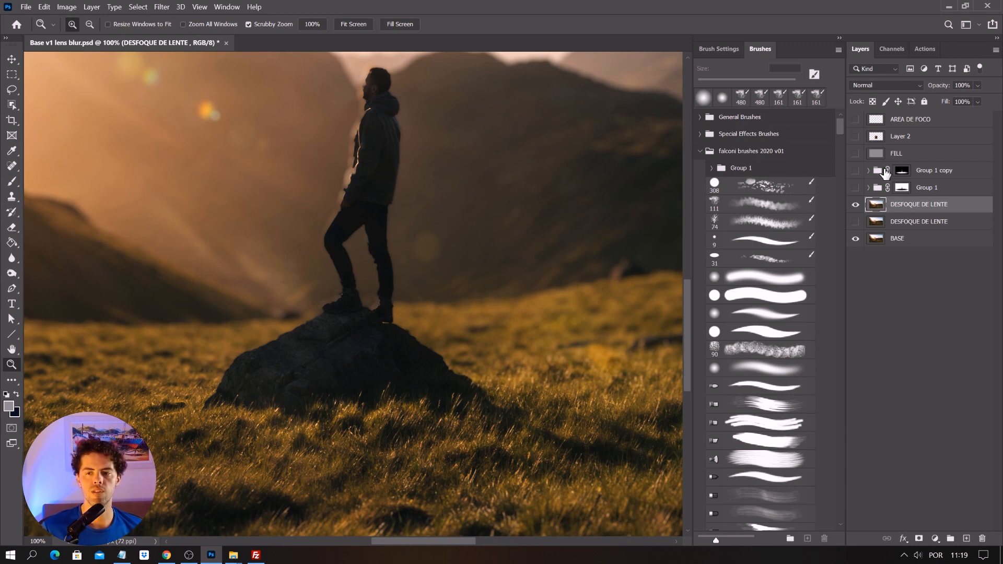
Examine the MAPA DE DOF channel over the photo and on its own around the man, returning to the normal layer view
click(892, 49)
click(853, 127)
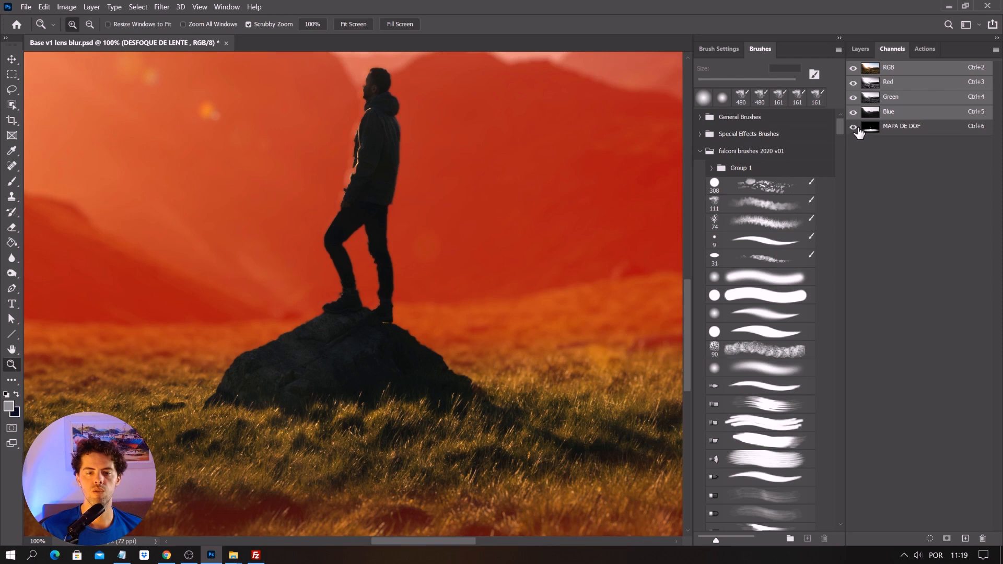
click(914, 131)
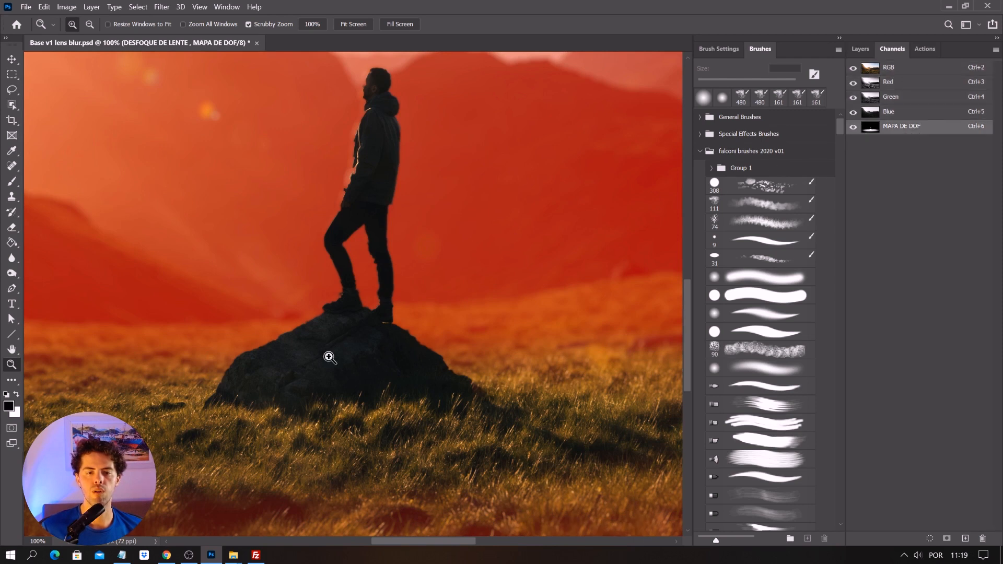
click(854, 67)
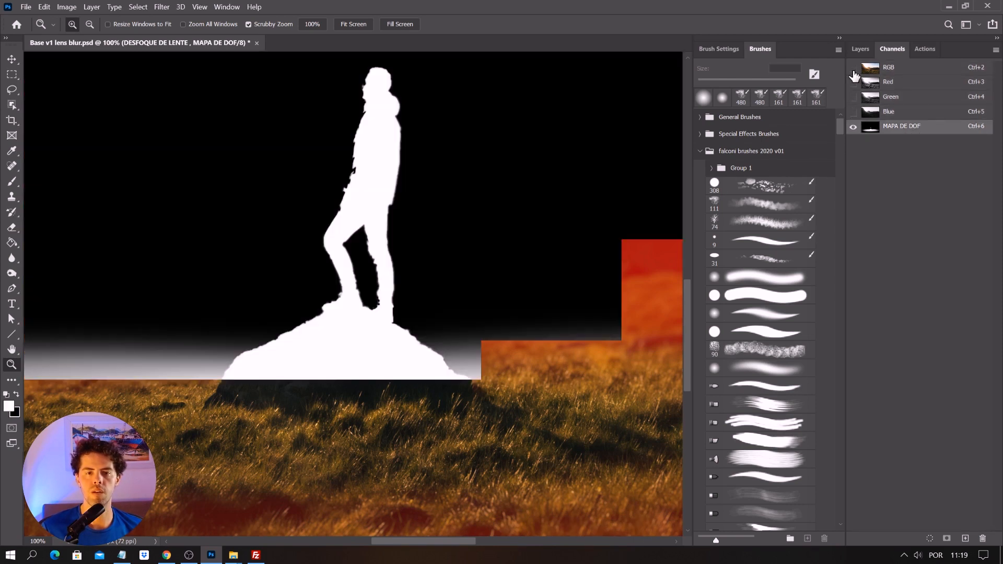
click(854, 69)
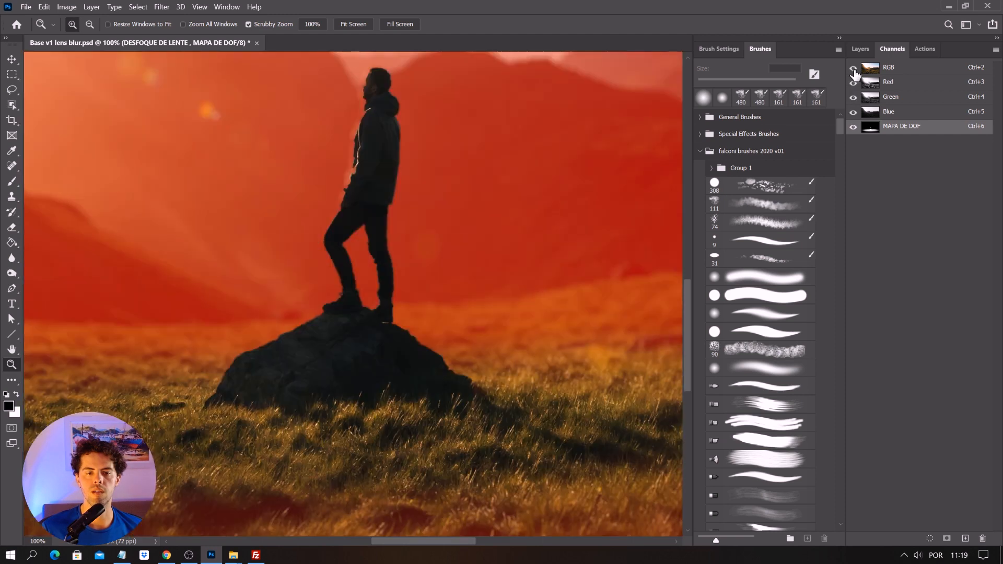
right_click(380, 309)
click(388, 315)
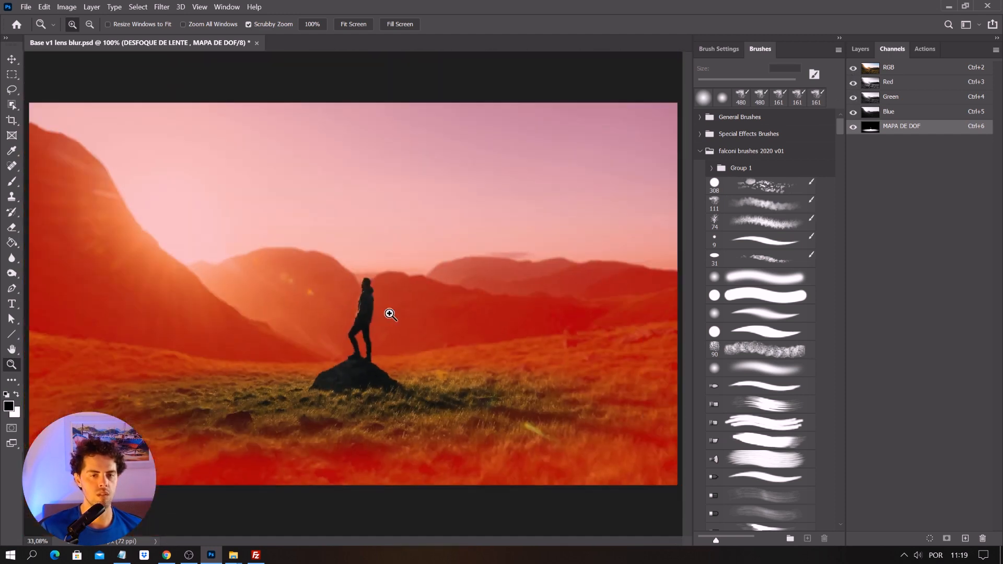
key(v)
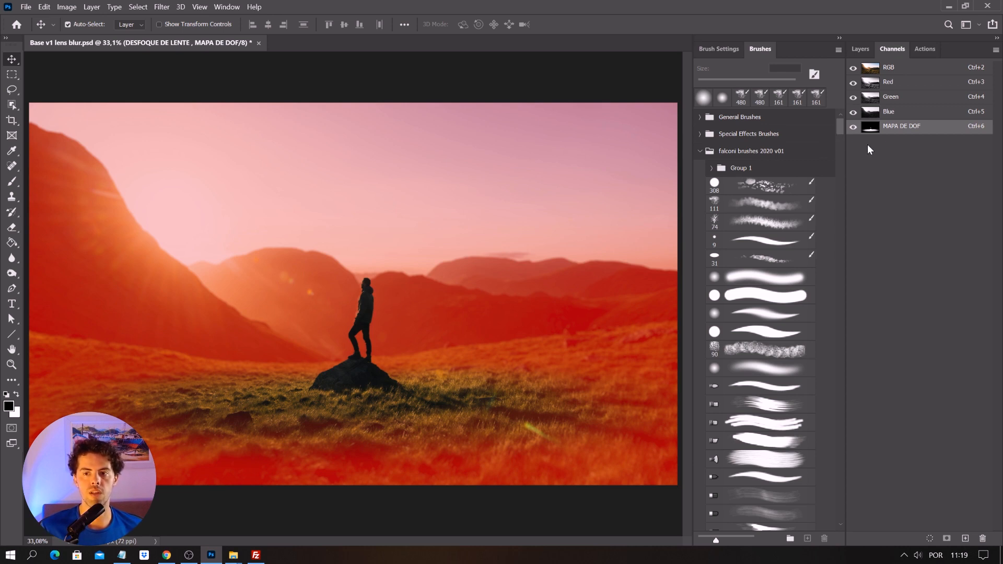
key(ctrl+6)
key(x)
key(ctrl+i)
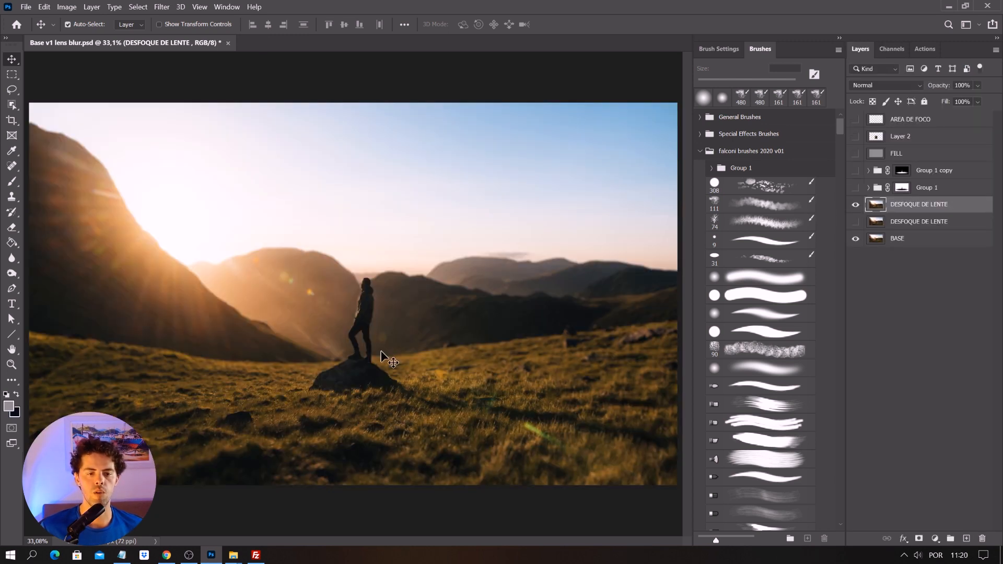
Show Layer 2 with the sharp crop of the man, and turn on the FILL layer beneath it
click(11, 365)
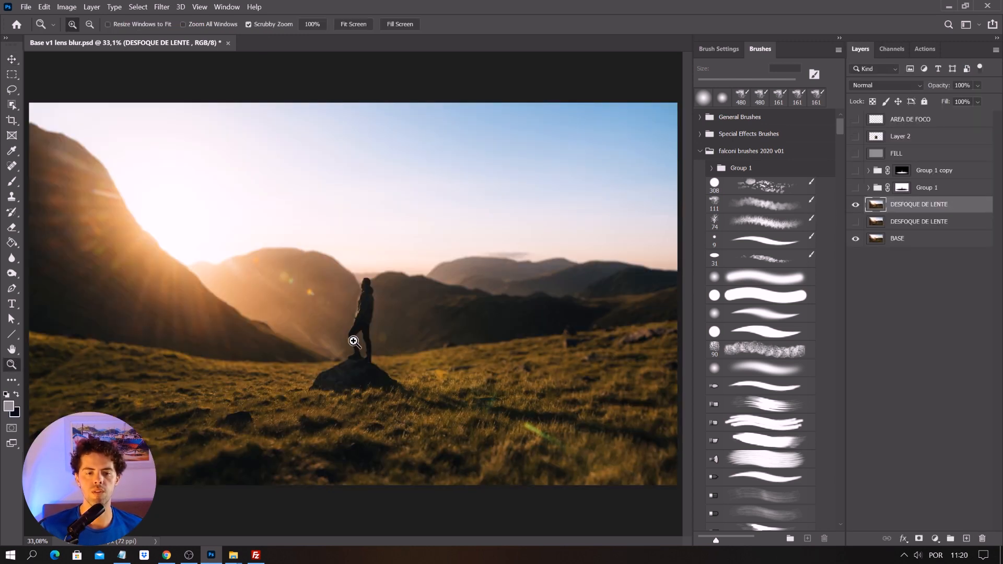
click(378, 343)
click(377, 343)
click(367, 354)
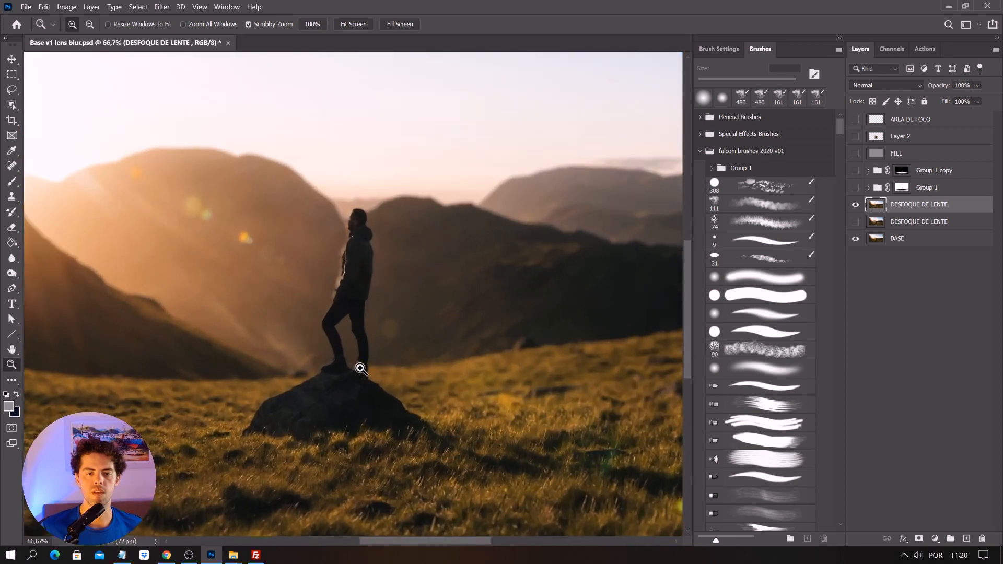
click(360, 370)
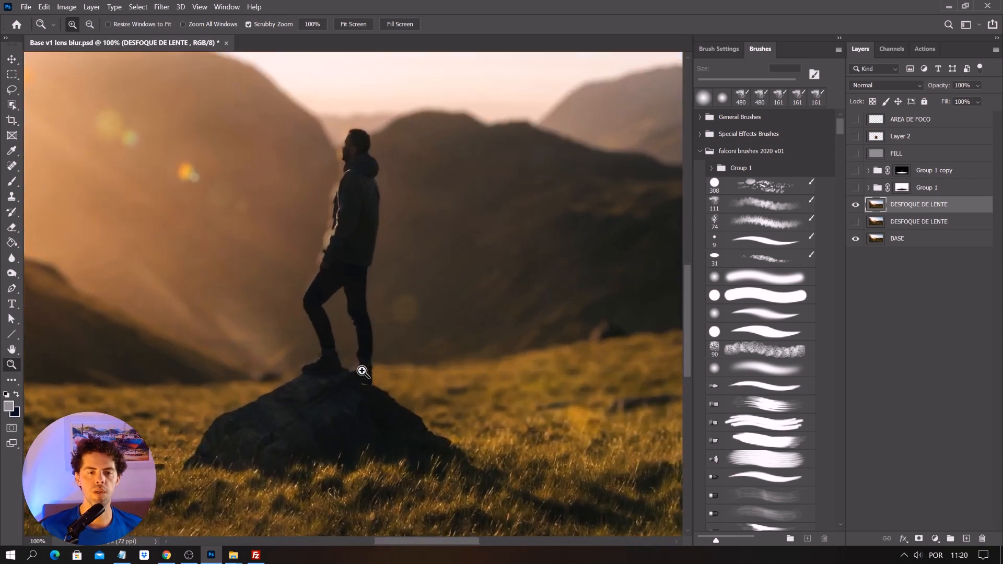
click(909, 137)
click(856, 137)
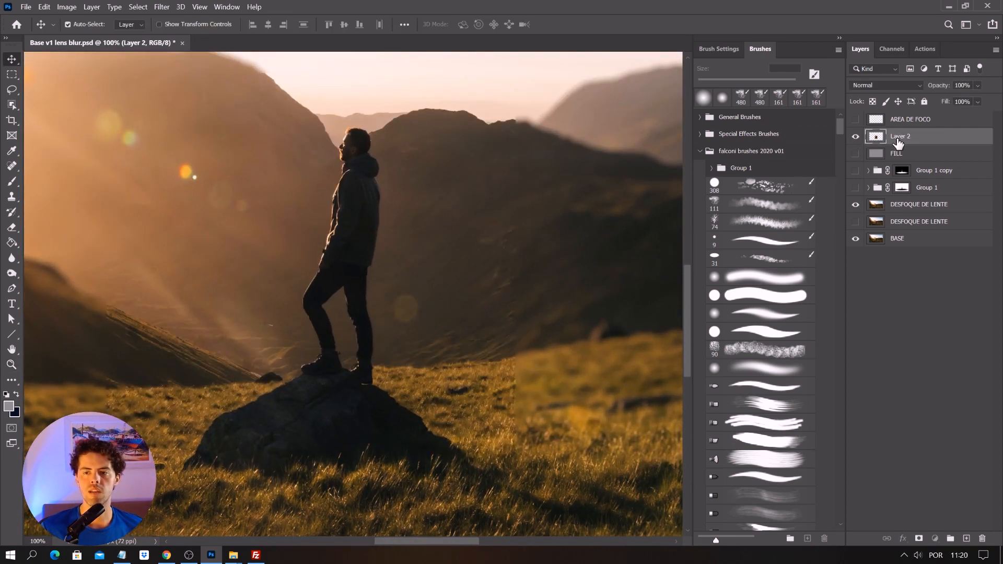
click(856, 154)
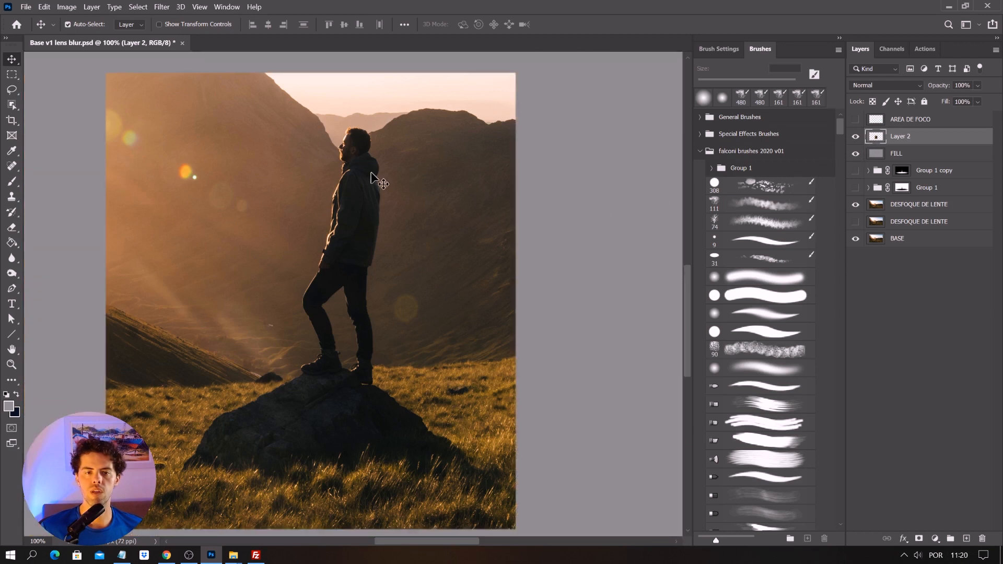
Select the man and rock on Layer 2, subtract the stray background and grass areas, and add a layer mask from the selection
key(w)
mouse_move(478, 490)
mouse_down()
mouse_move(130, 93)
mouse_move(491, 503)
mouse_up()
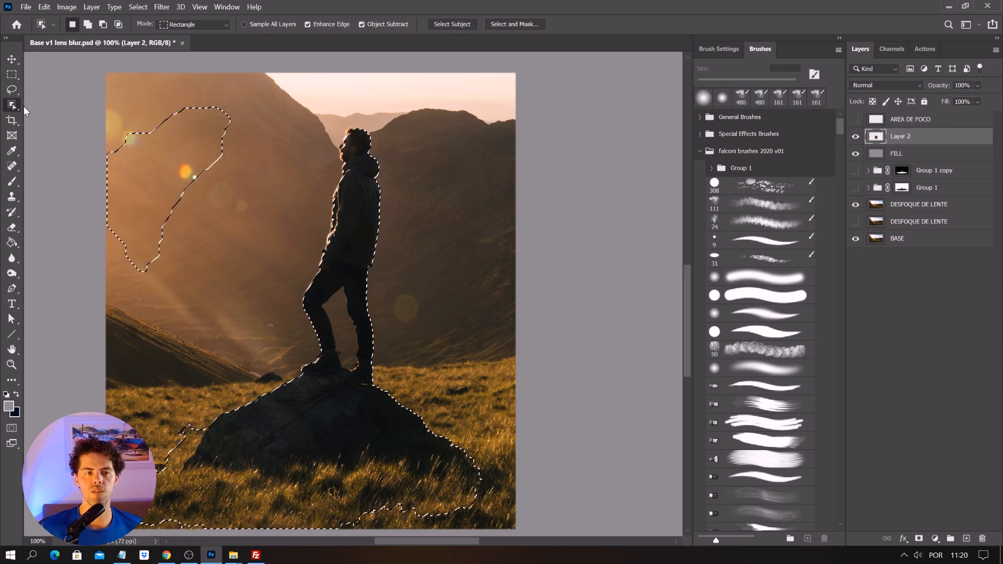
click(14, 90)
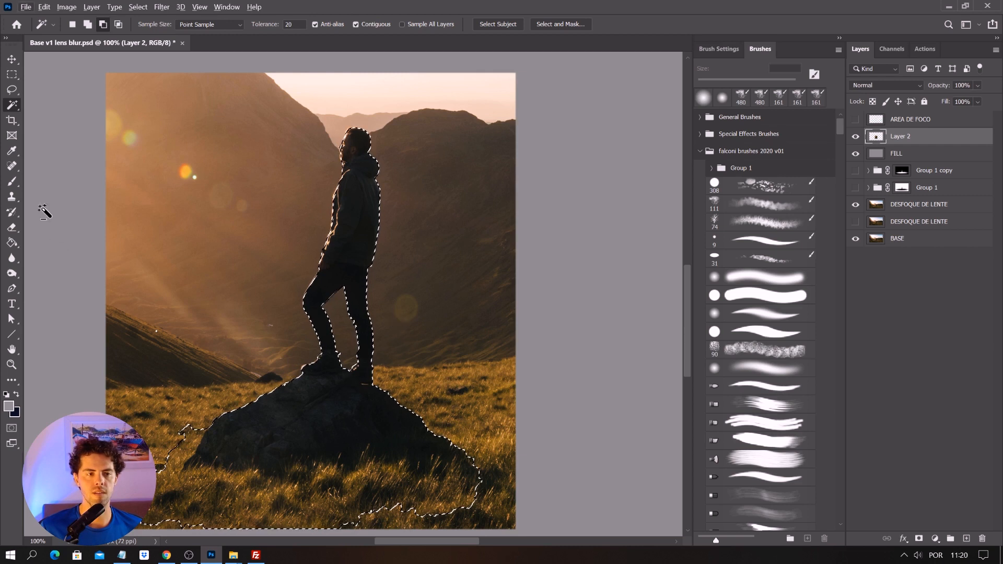
click(12, 90)
mouse_move(212, 426)
mouse_down()
mouse_move(183, 468)
mouse_move(157, 476)
mouse_move(212, 400)
mouse_move(205, 494)
mouse_up()
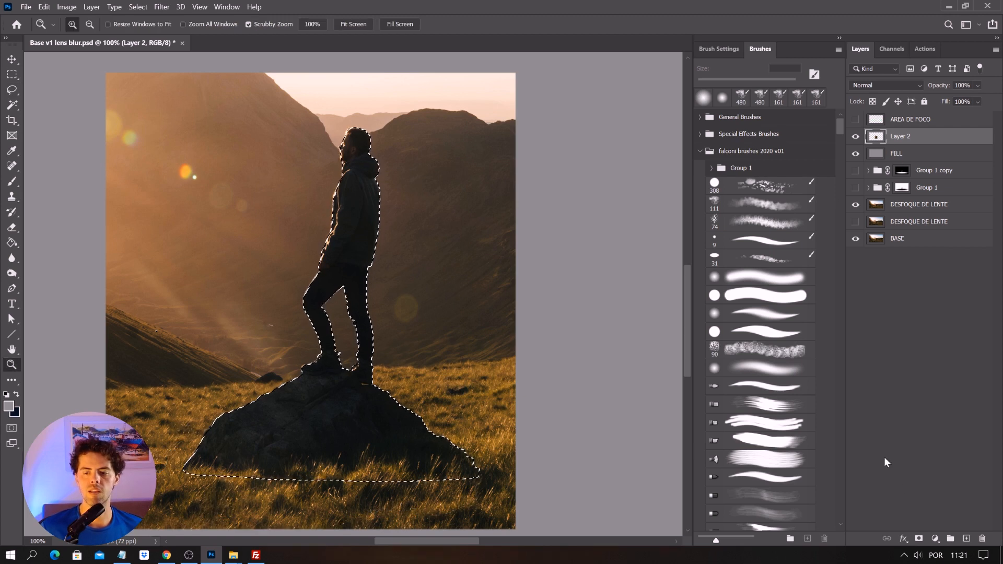
click(920, 539)
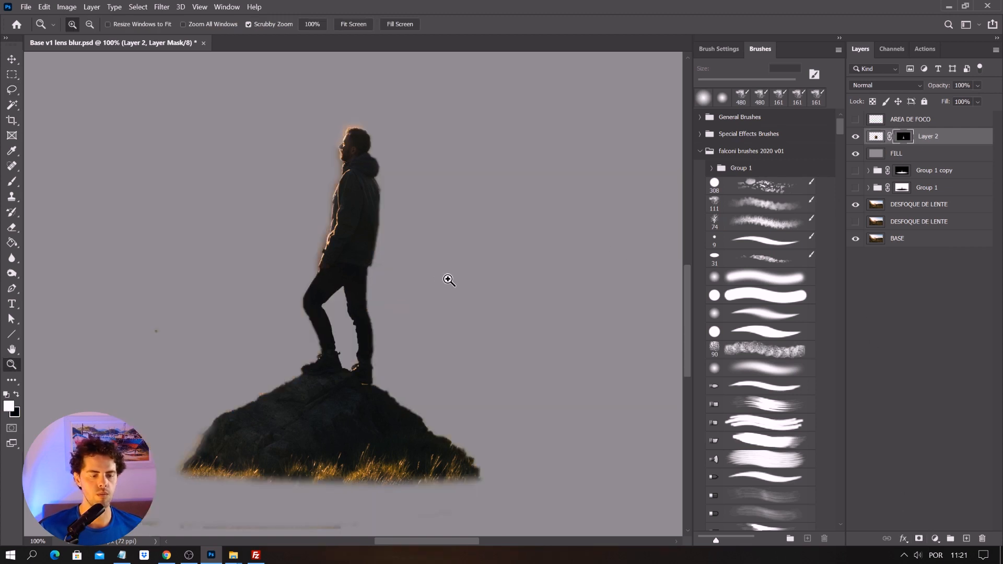
Paint black over the leftover marks around the rock on Layer 2's mask, and hide the FILL layer
right_click(153, 347)
click(167, 353)
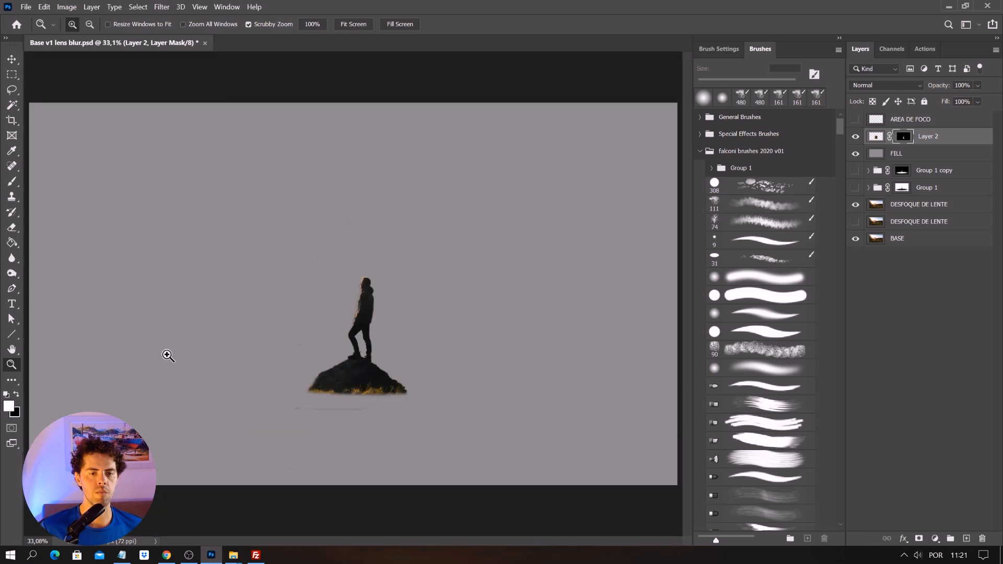
key(b)
key(x)
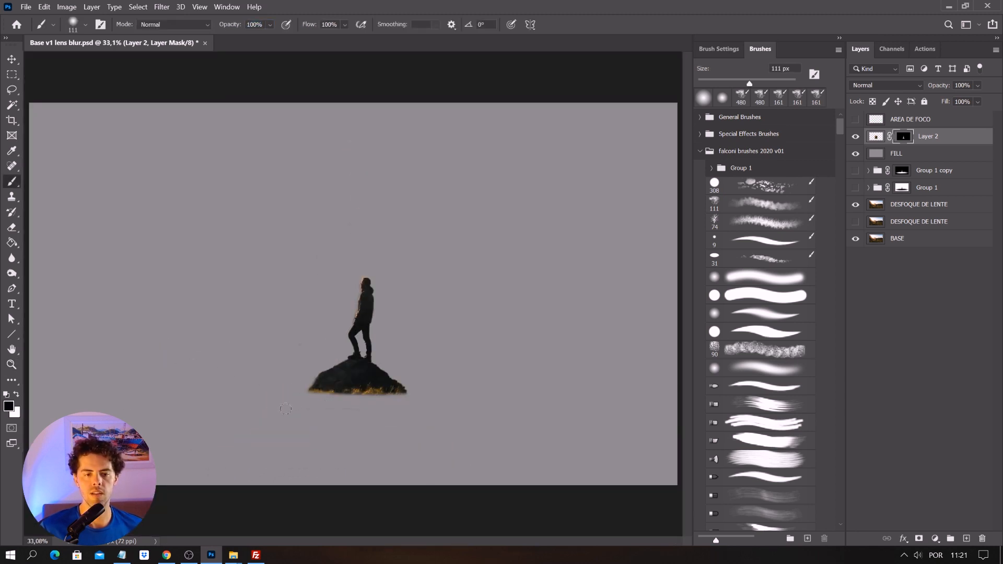
key(v)
click(857, 155)
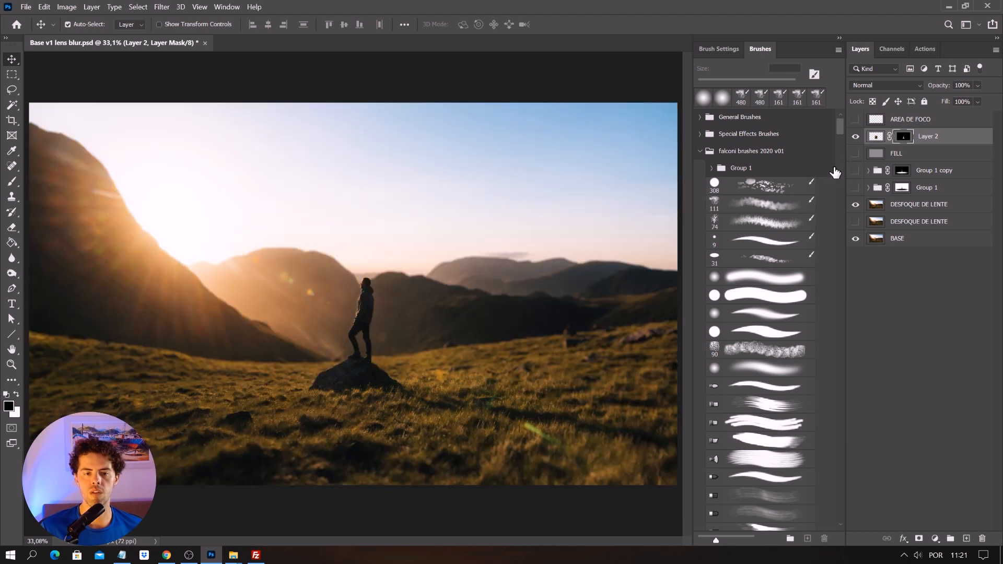
Examine the man's edges at 100% and 200% zoom, hiding and reshowing Layer 2 to compare
click(12, 365)
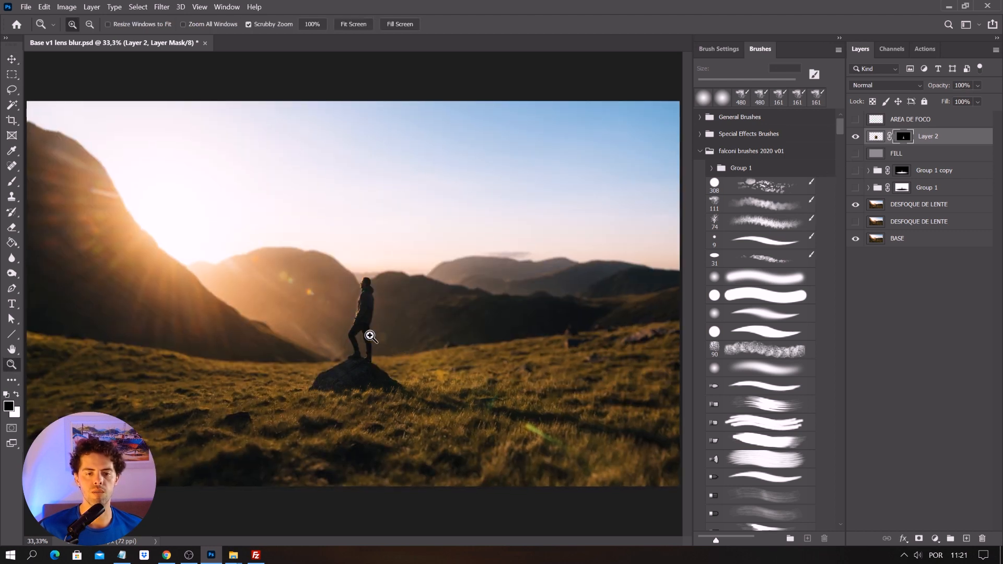
click(366, 321)
click(856, 138)
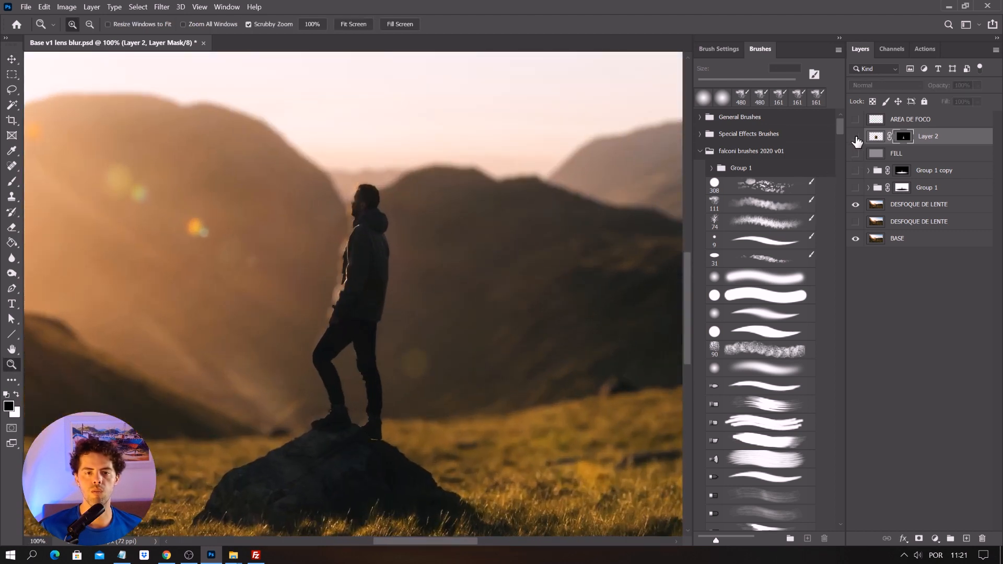
click(856, 137)
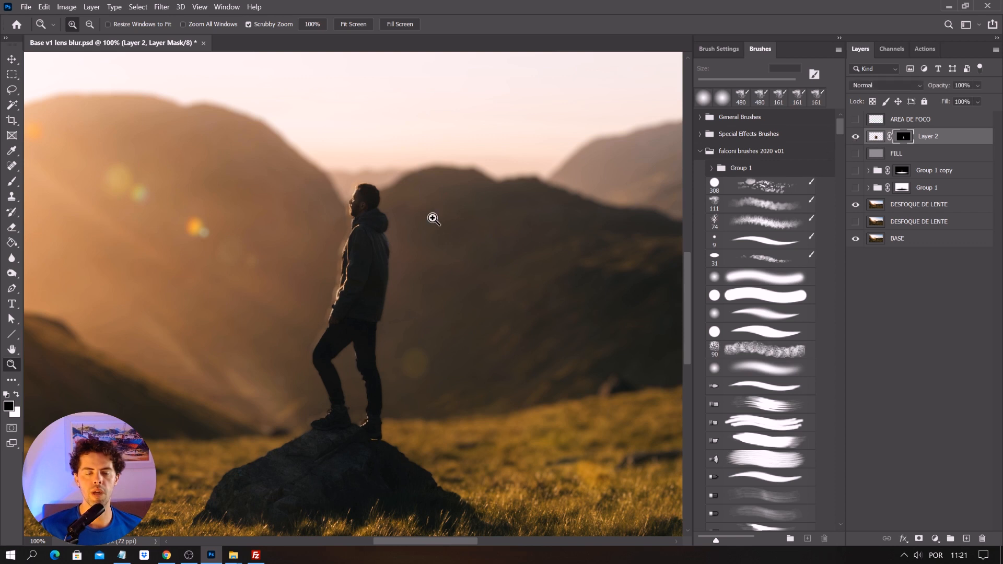
click(334, 309)
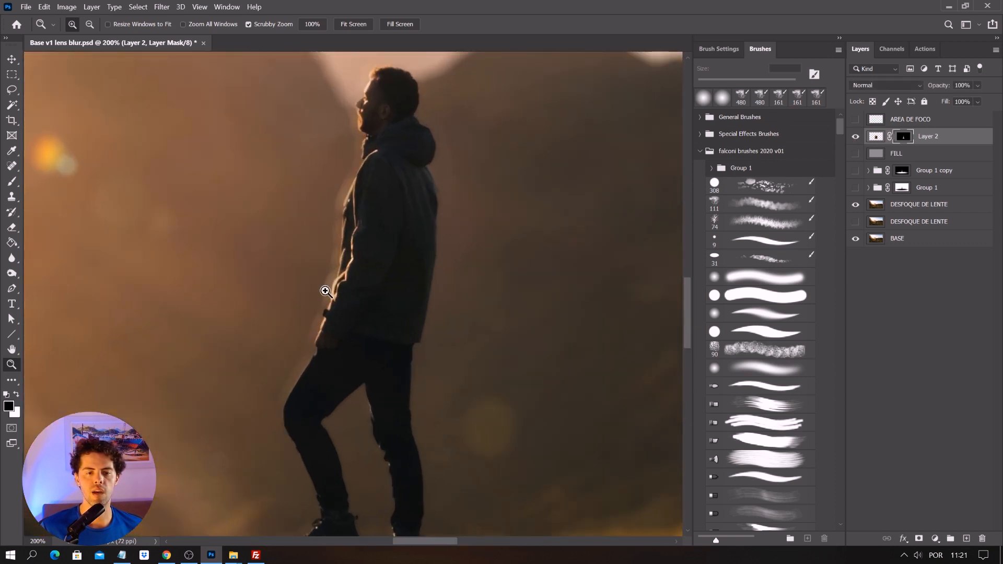
right_click(373, 356)
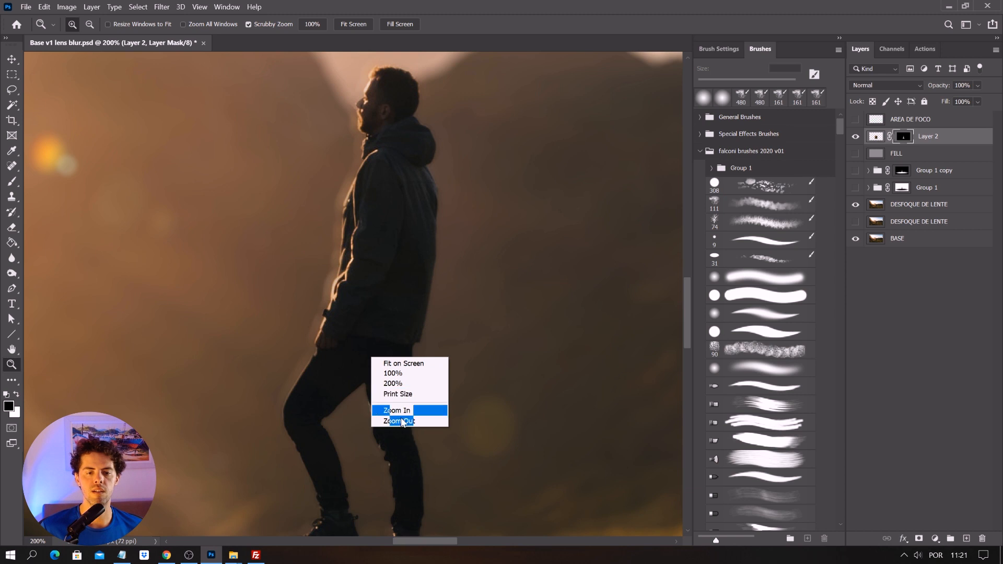
click(402, 414)
Hide Layer 2 and select the upper DESFOQUE DE LENTE layer for retouching with the Clone Stamp
key(v)
click(856, 136)
click(894, 205)
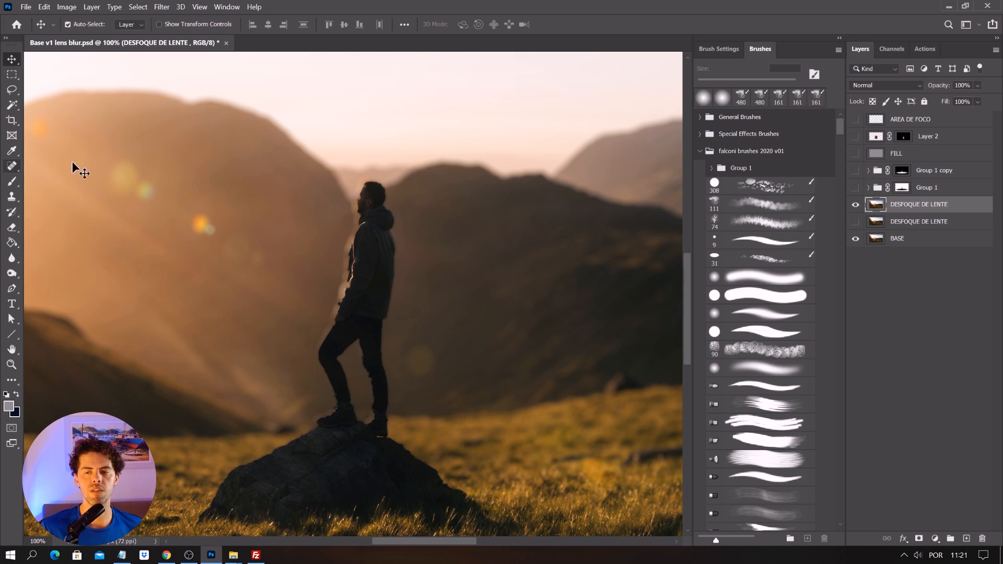
click(13, 197)
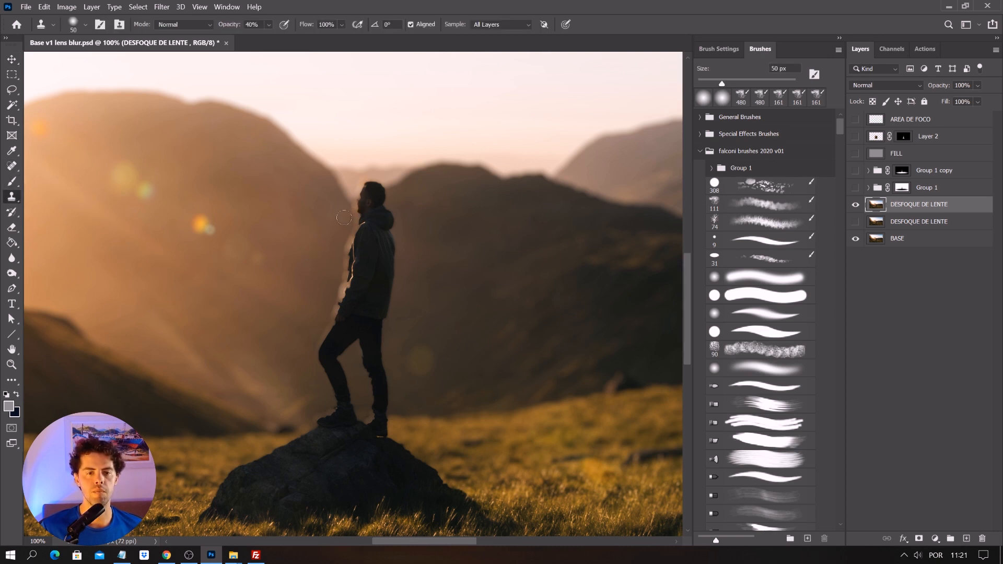
alt+click(291, 226)
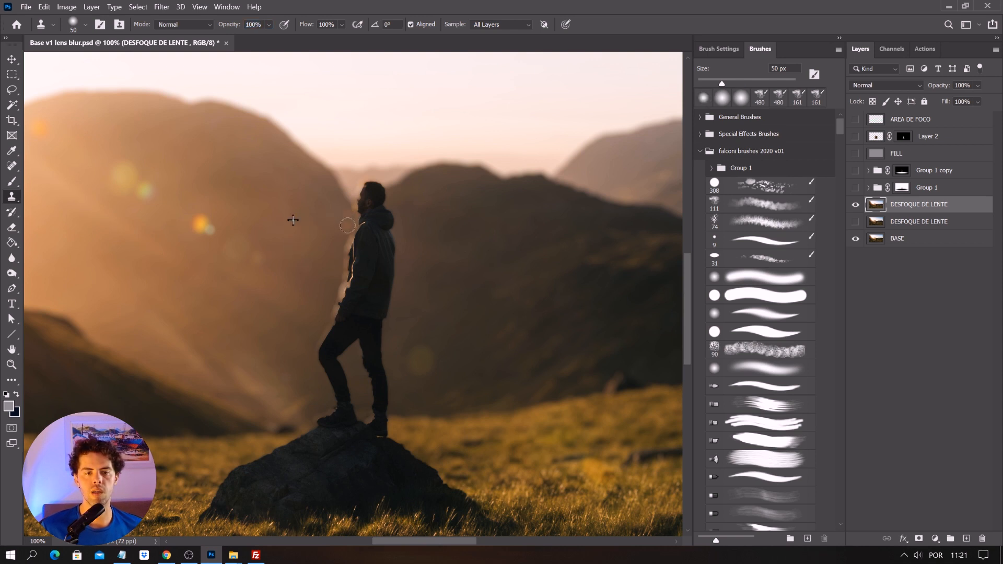
mouse_move(348, 225)
mouse_down()
mouse_move(336, 287)
mouse_move(345, 297)
mouse_move(318, 347)
mouse_up()
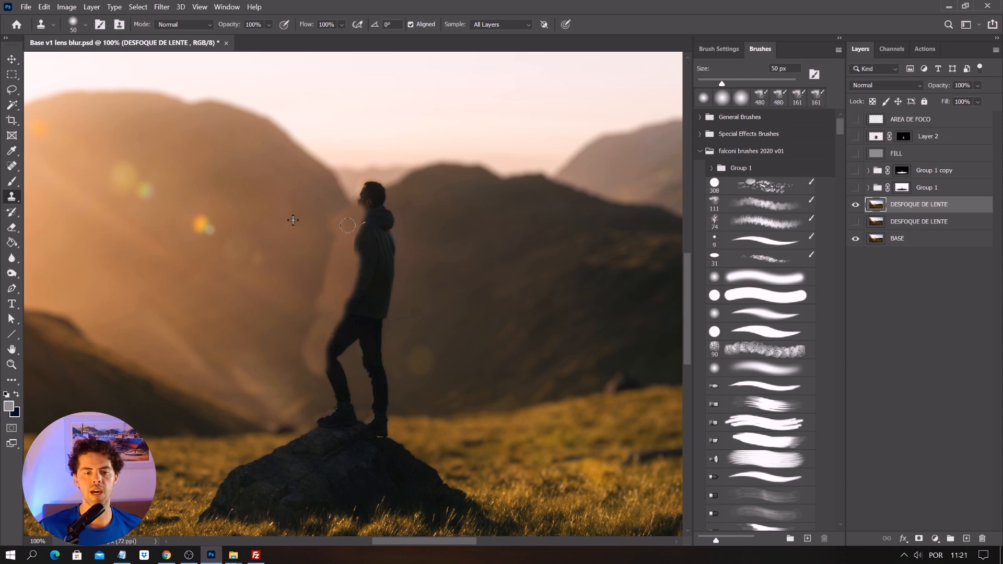
key(ctrl+z)
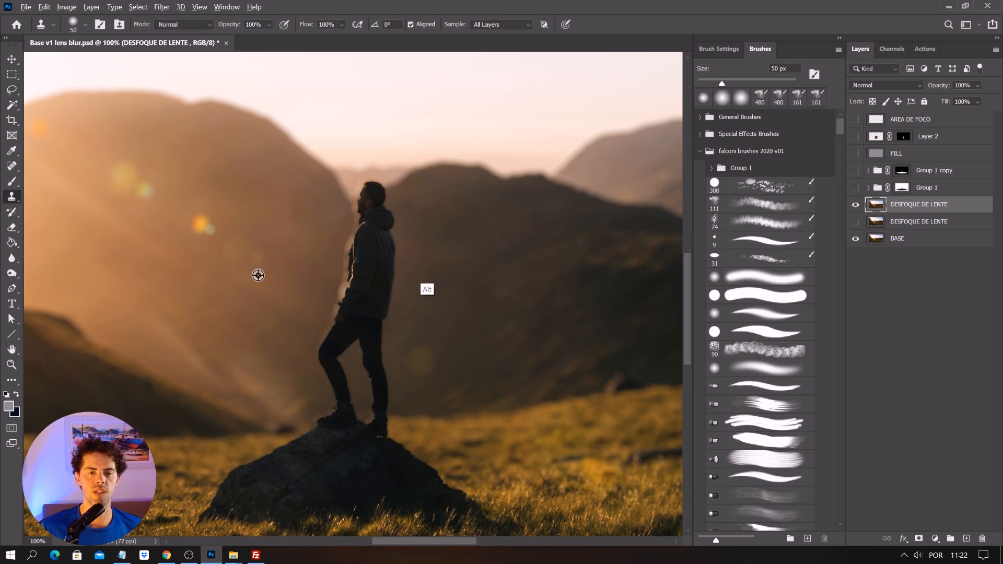
Clone nearby blurred background over the man's blurred outline from legs to head, reducing the Clone Stamp opacity to 40% for the final strokes
alt+click(426, 268)
click(325, 343)
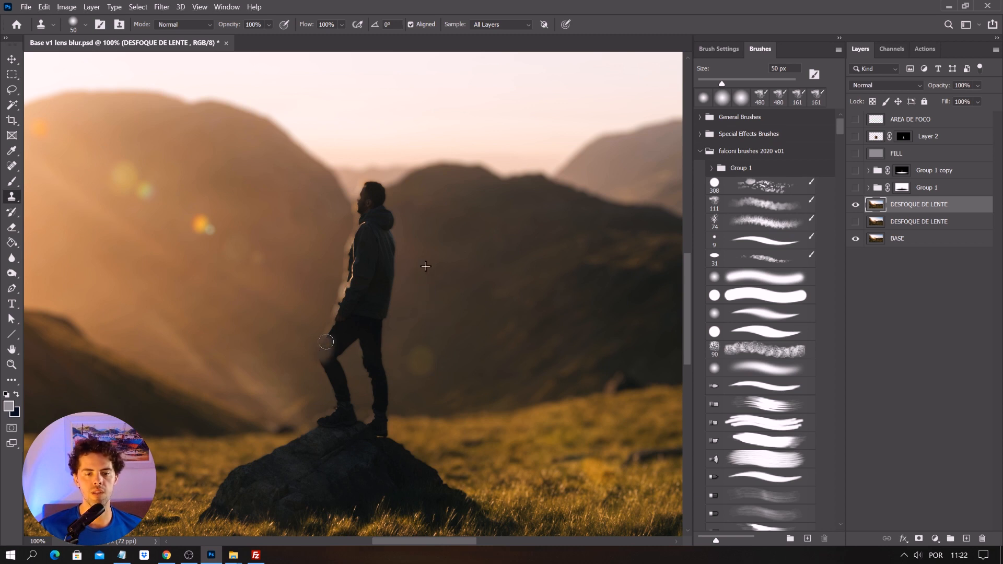
drag(342, 398, 340, 305)
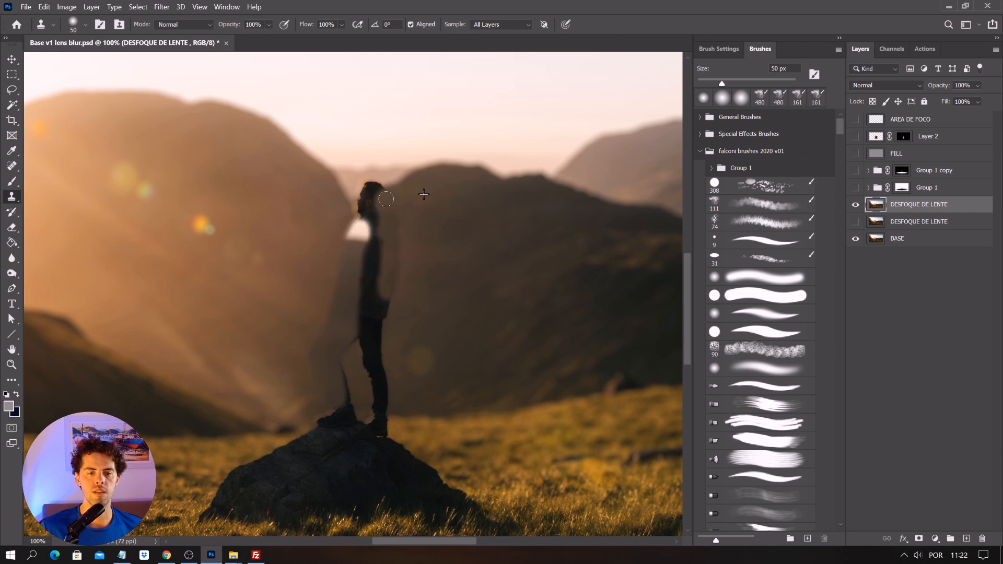
drag(382, 298, 379, 324)
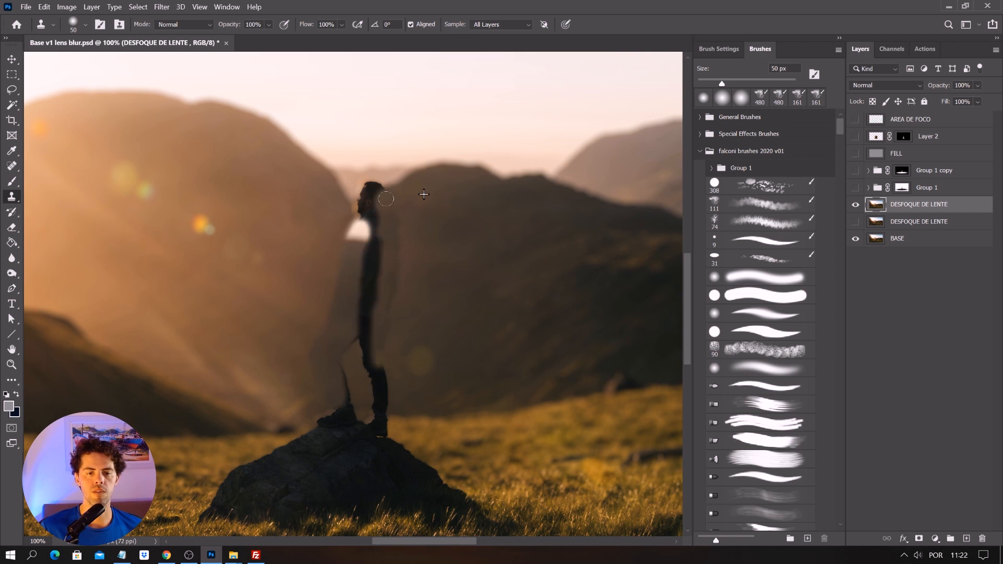
key(4)
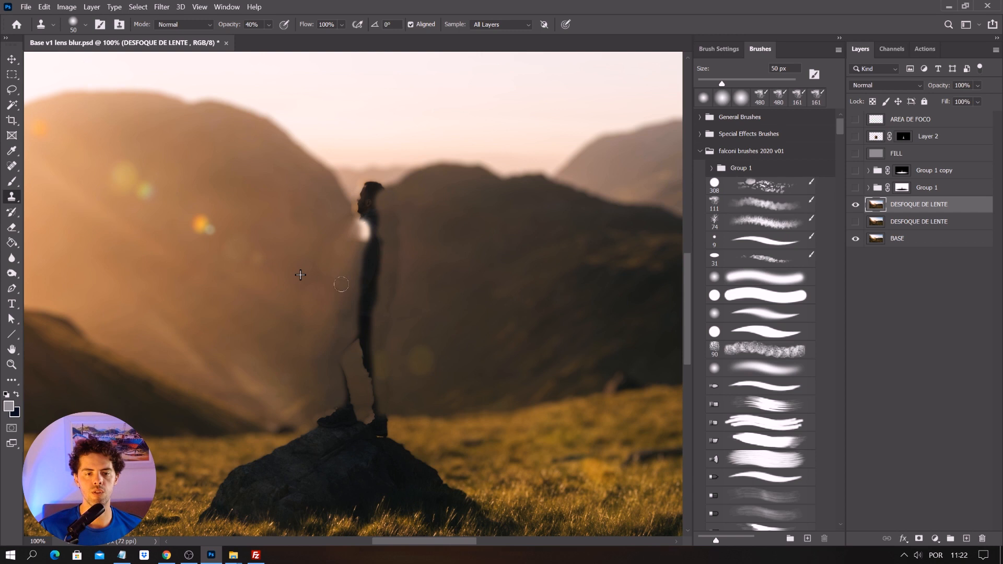
alt+click(294, 218)
drag(361, 194, 361, 187)
click(371, 185)
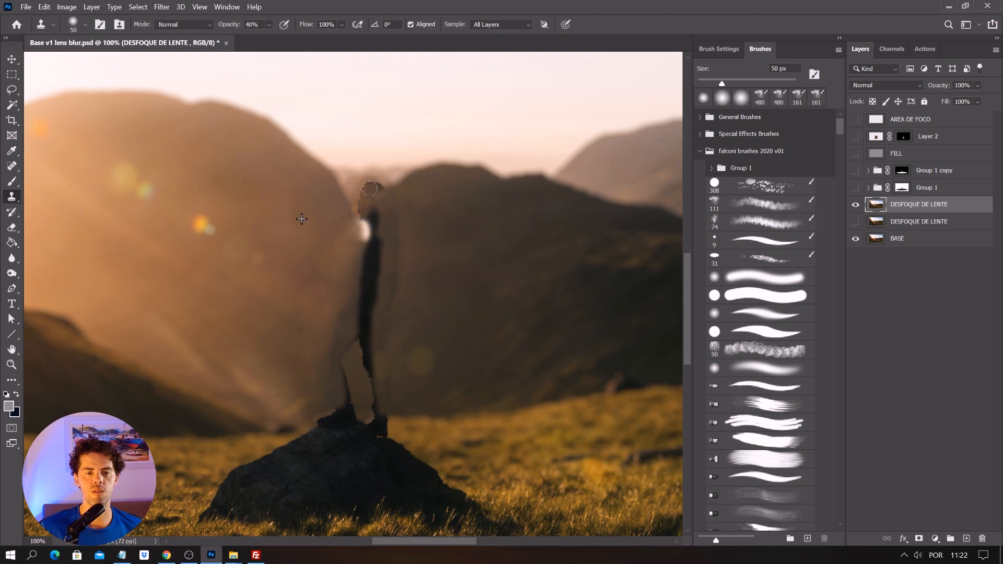
Show Layer 2 again so the sharp masked man covers the retouched background
click(857, 137)
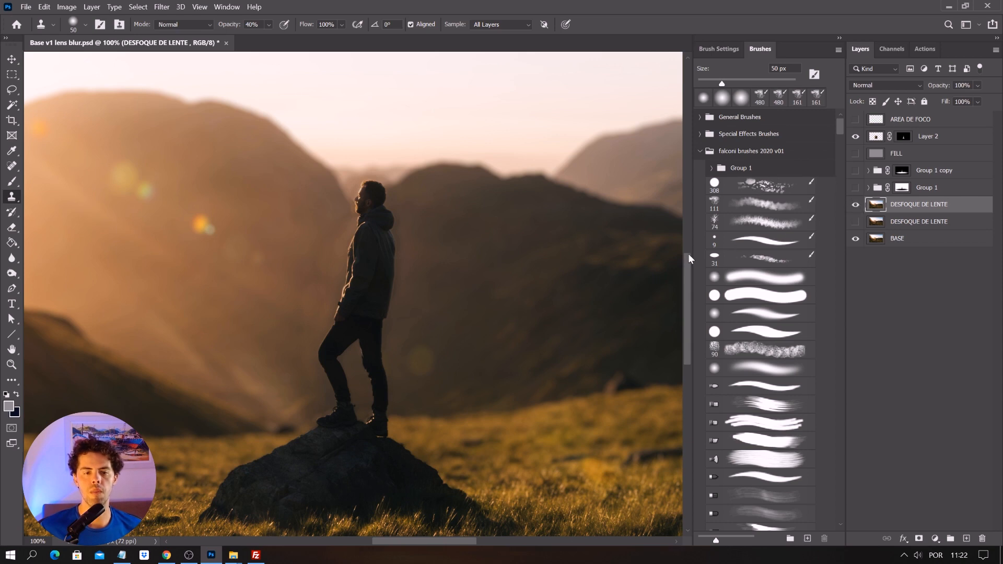
key(v)
key(ctrl+0)
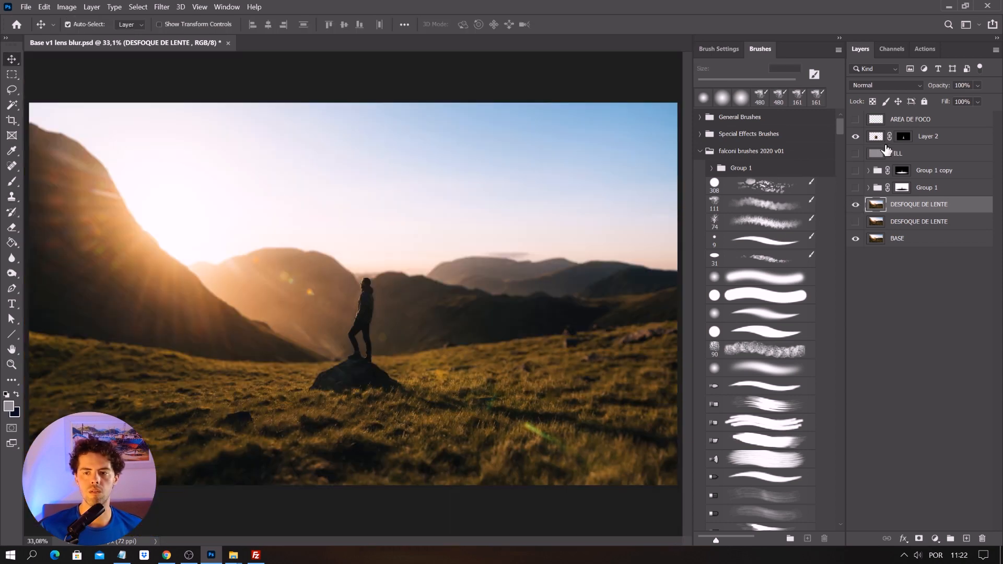